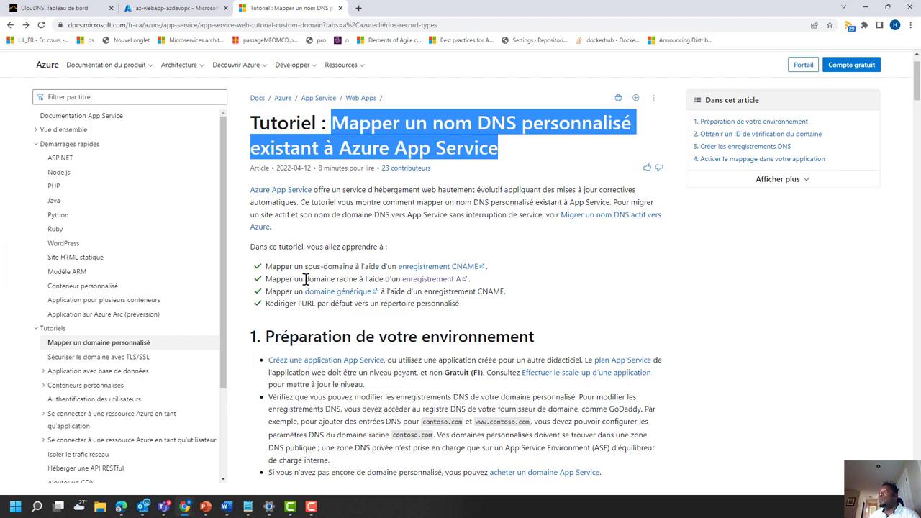
Review the tutorial's root-domain A record item, and check the web app's name in the Azure portal.
left_click_drag(305, 279, 469, 279)
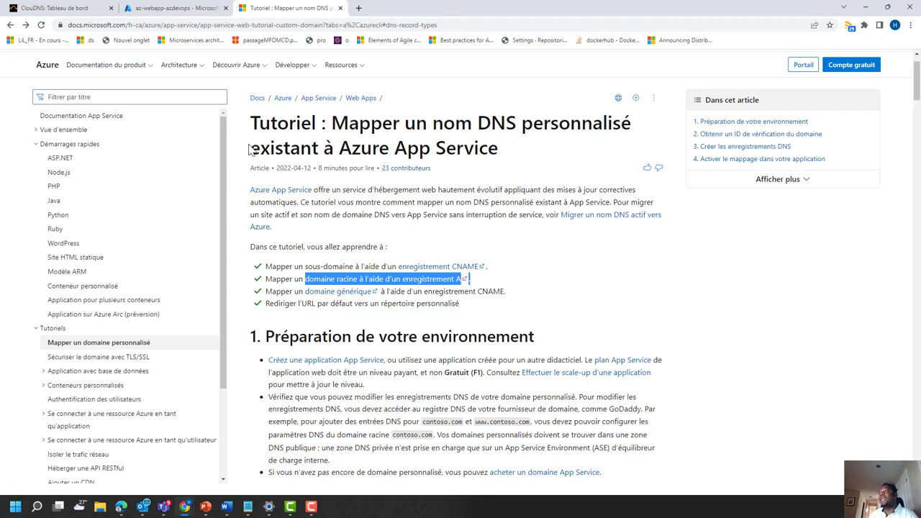
left_click(176, 9)
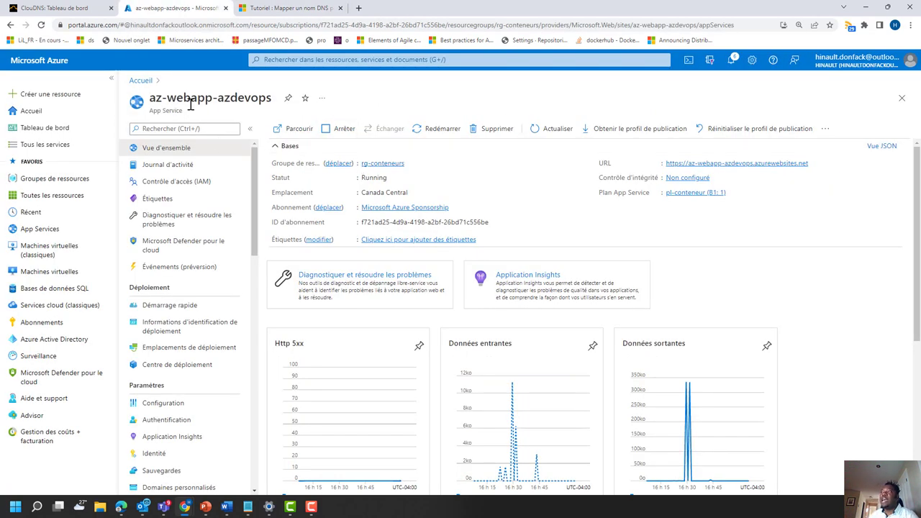
left_click_drag(271, 96, 152, 102)
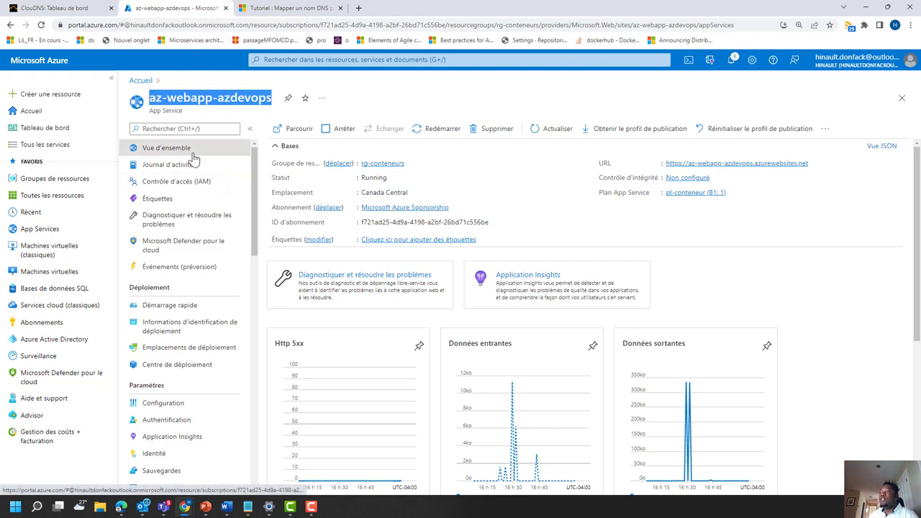
Find the web app's scale-up (plan App Service) settings using "sca" and compare the F1 and B1 pricing tiers.
left_click(207, 130)
type("s")
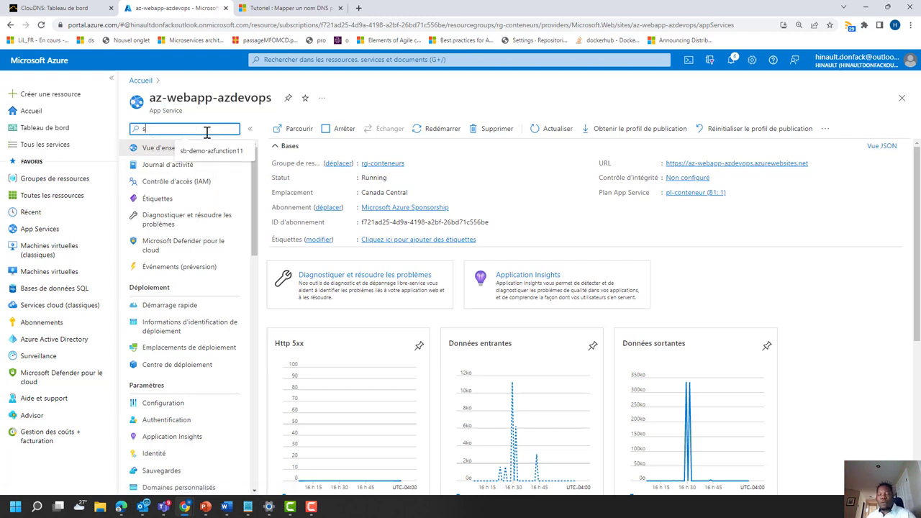
type("ca")
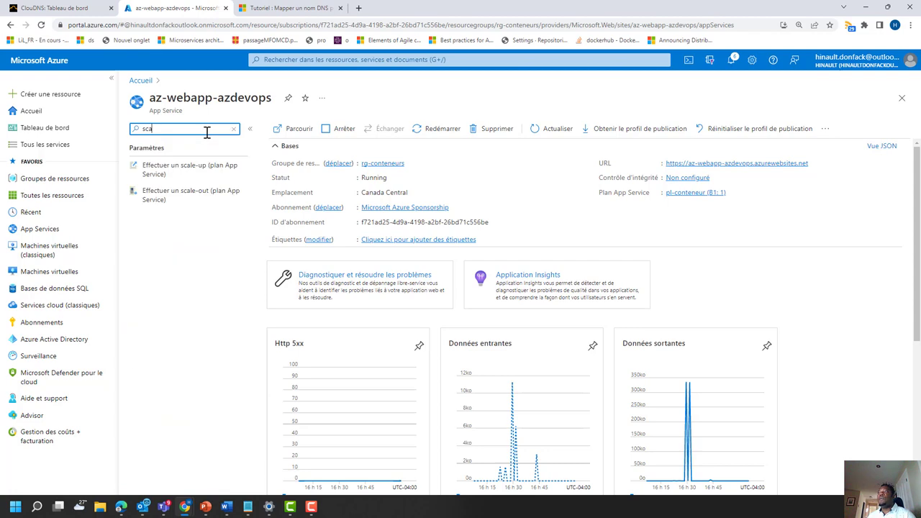
left_click(186, 177)
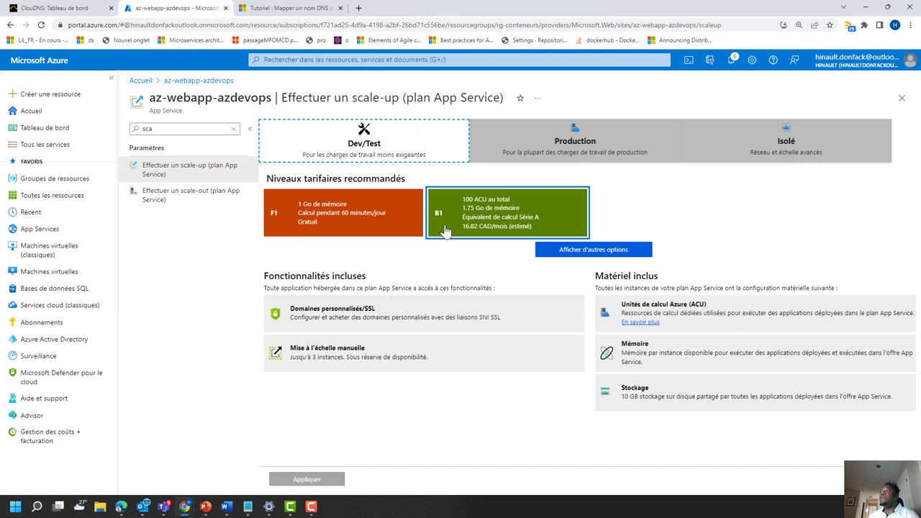
left_click(344, 227)
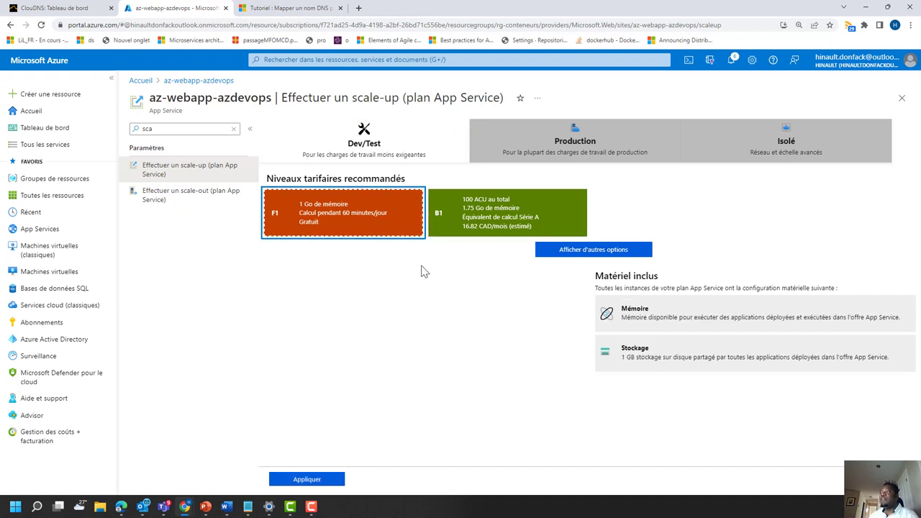
left_click(489, 229)
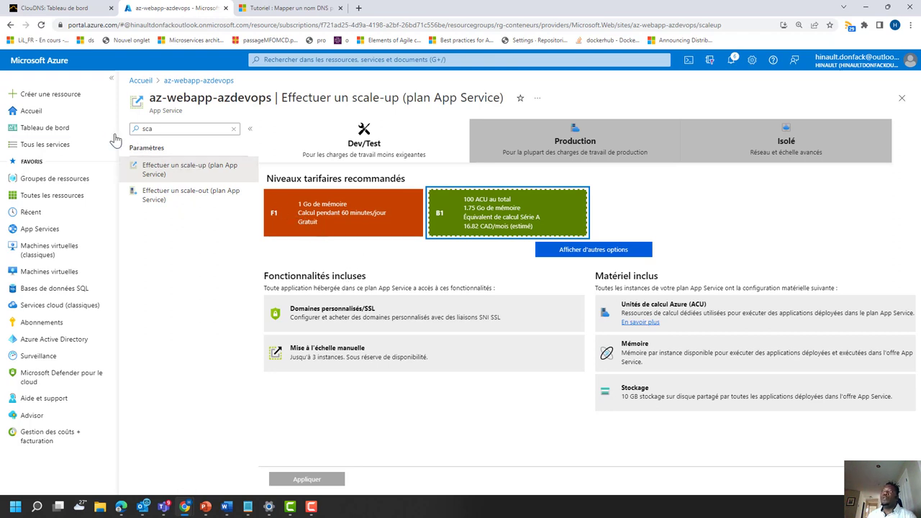
Switch to ClouDNS and start creating a DNS zone of the free-domain type "Zone disponible".
left_click(75, 10)
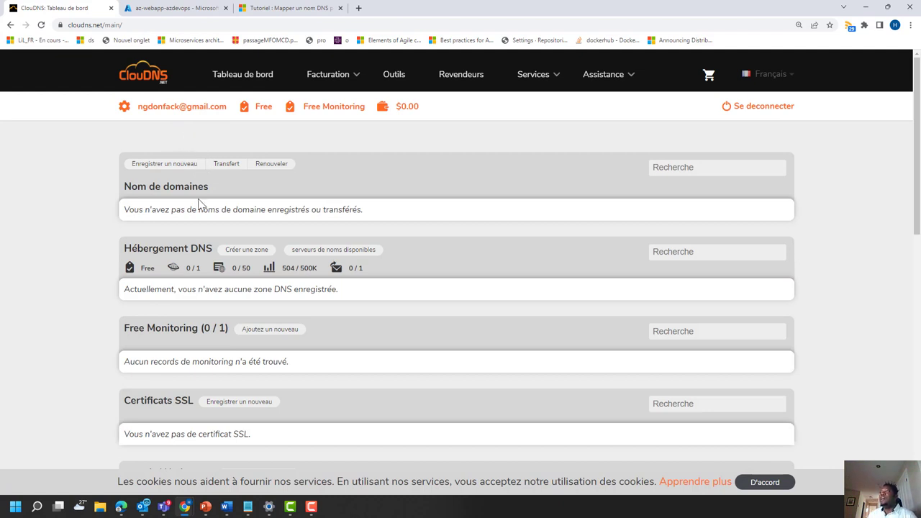
left_click(119, 25)
left_click_drag(119, 25, 66, 25)
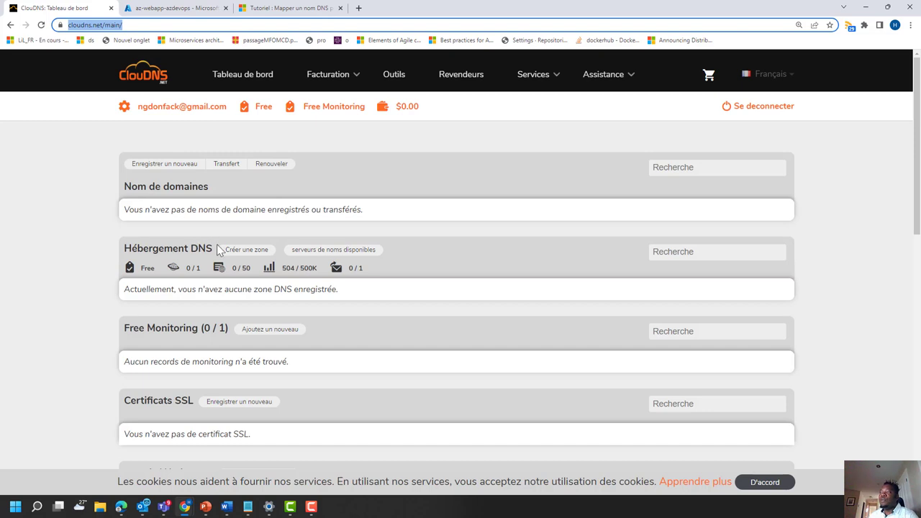
left_click(242, 257)
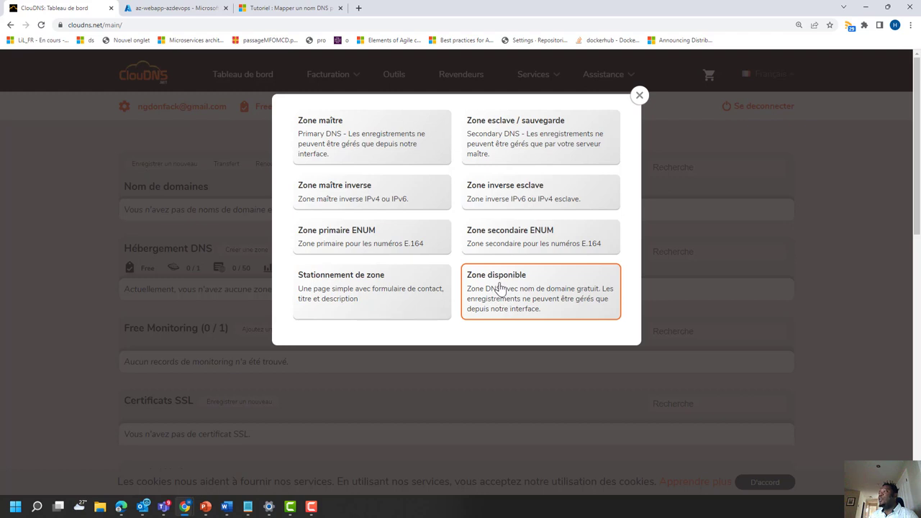
left_click(534, 292)
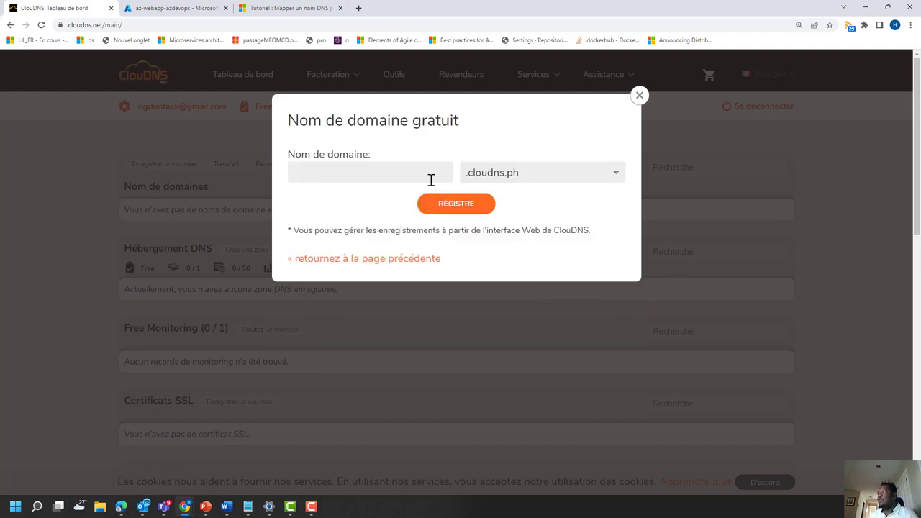
Register the free domain name demoappservice with the .cloudns.ph extension and view its DNS records.
left_click(354, 173)
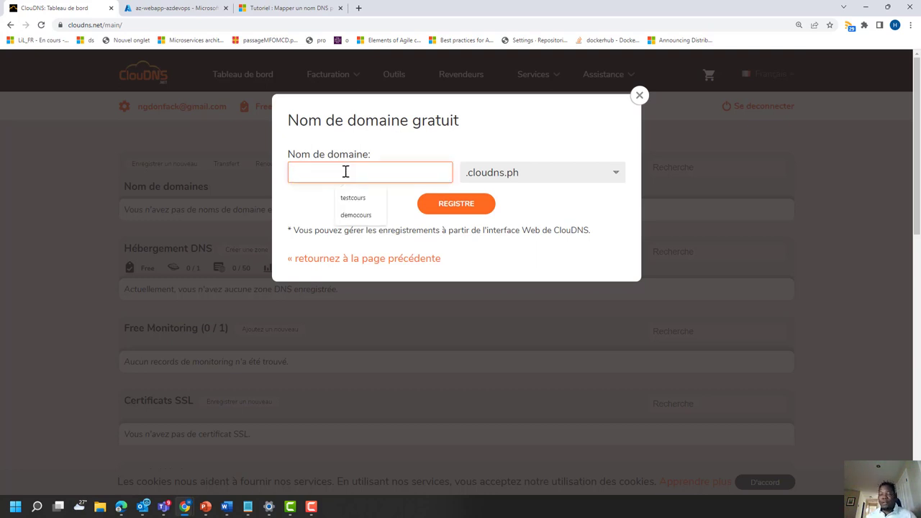
type("de")
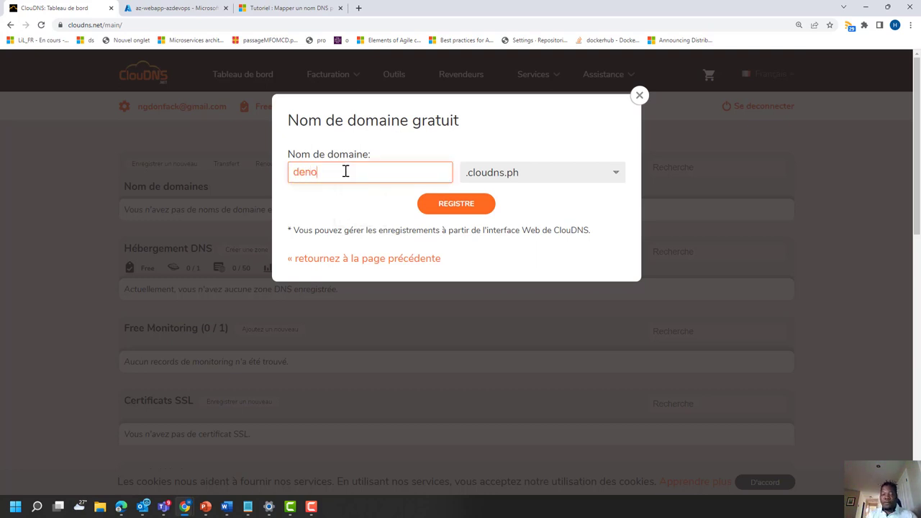
type("moappservice")
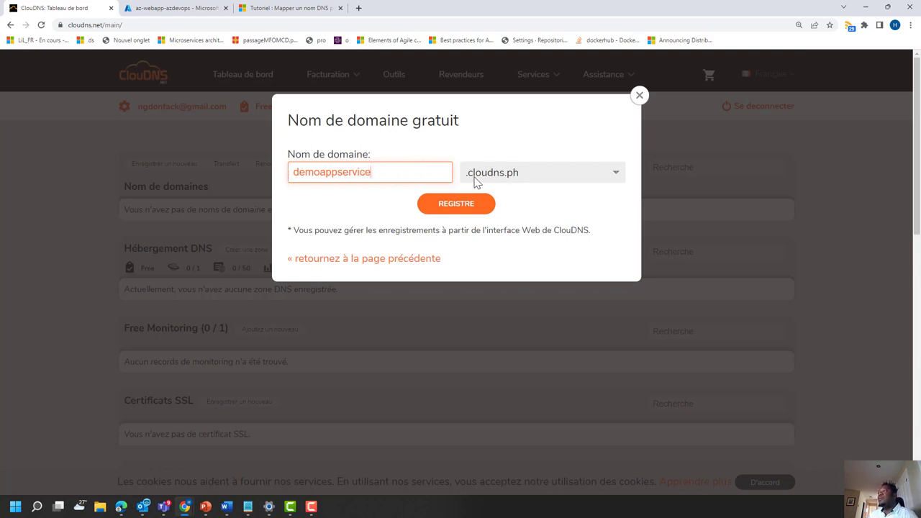
left_click(548, 180)
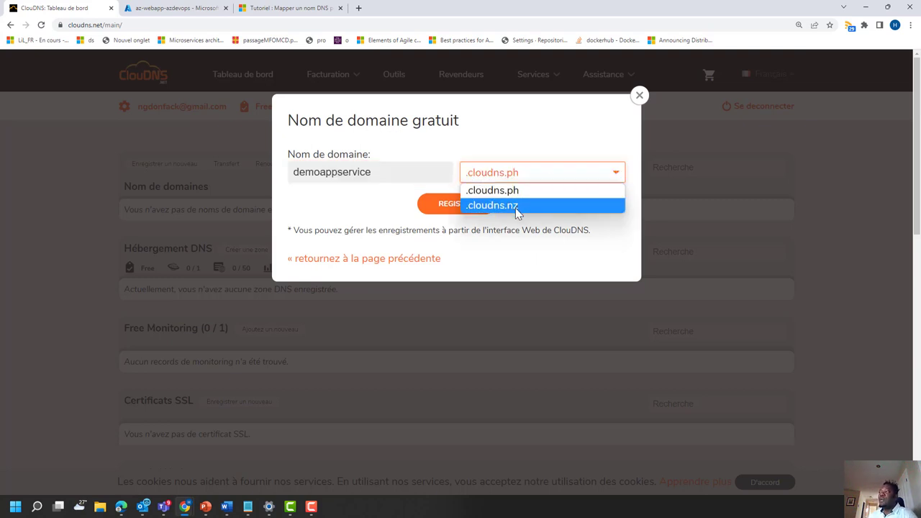
left_click(343, 212)
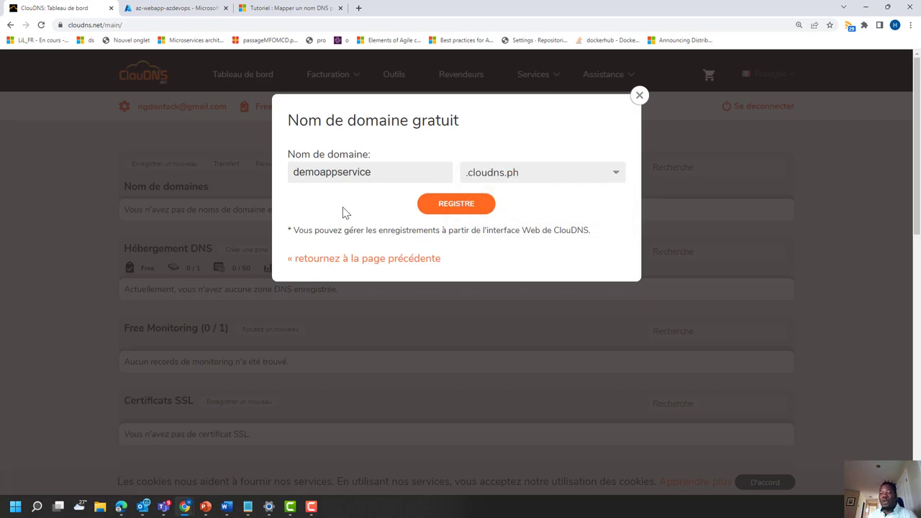
left_click(460, 206)
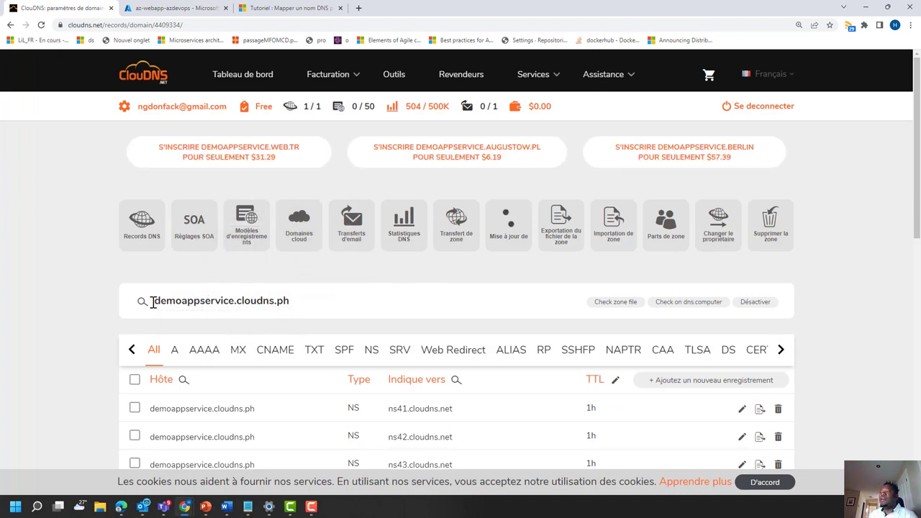
left_click_drag(155, 301, 291, 305)
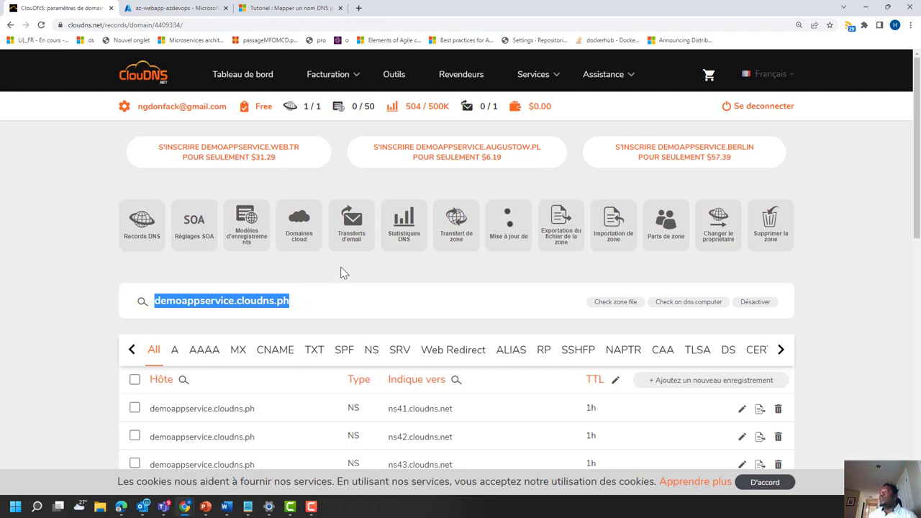
scroll(341, 274, "down", 1)
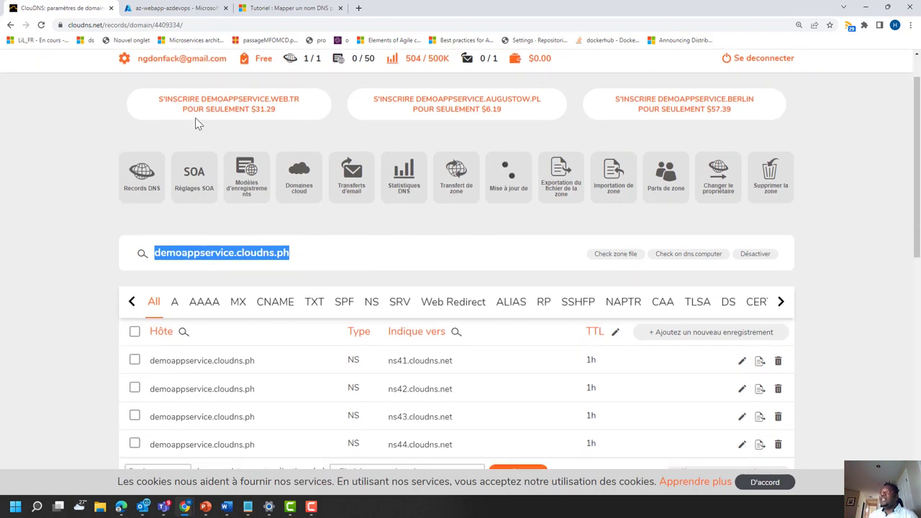
Switch to the Azure portal, clear the web app's settings search and open its custom domains page (Domaines personnalisés).
left_click(174, 9)
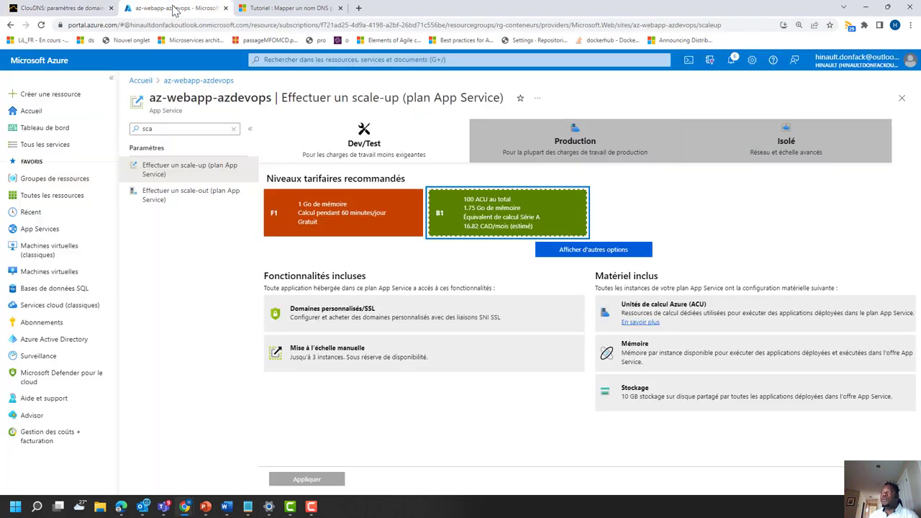
left_click_drag(163, 130, 125, 122)
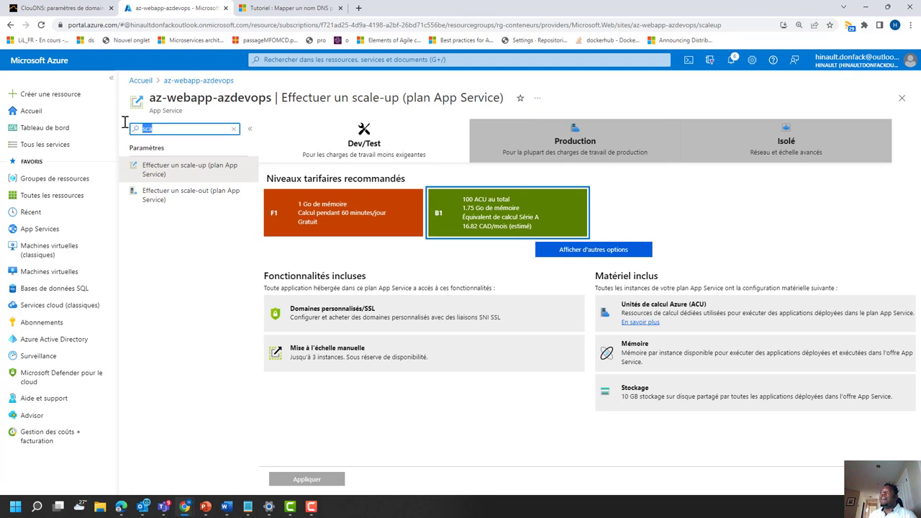
key("BackSpace")
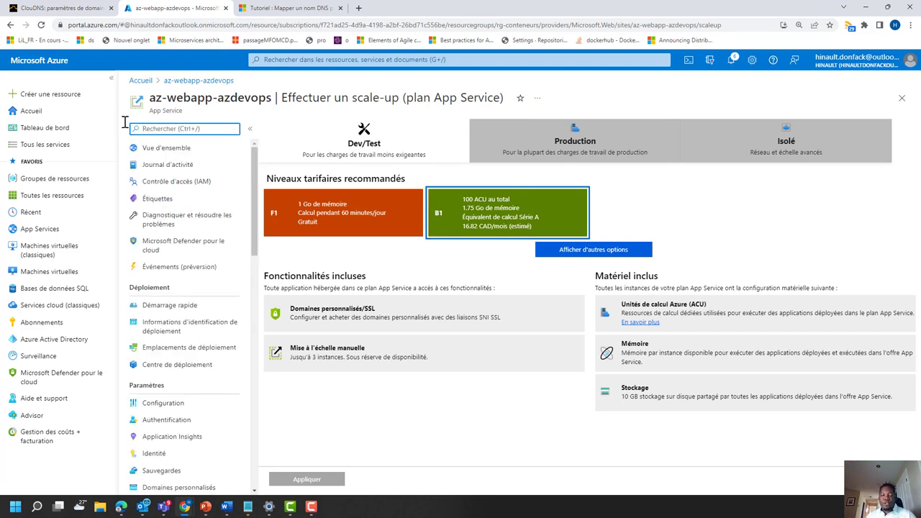
scroll(199, 255, "down", 3)
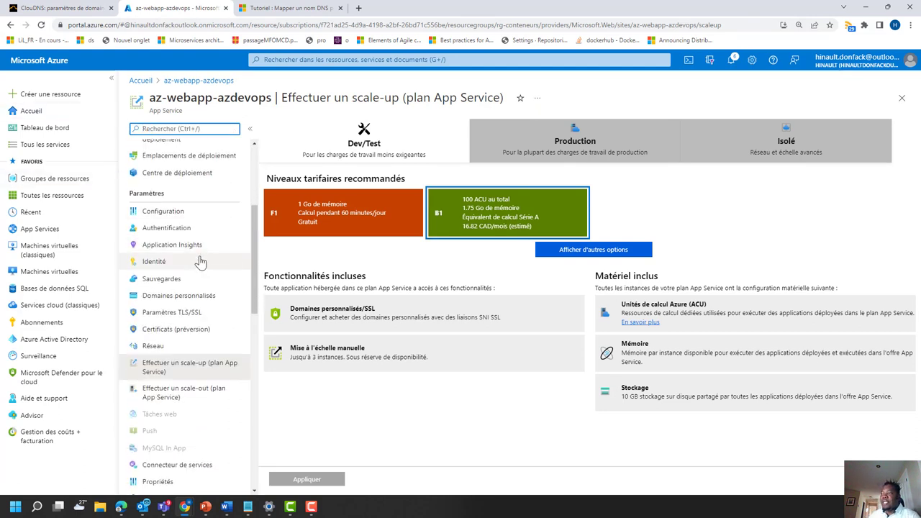
scroll(196, 262, "down", 2)
scroll(195, 268, "down", 6)
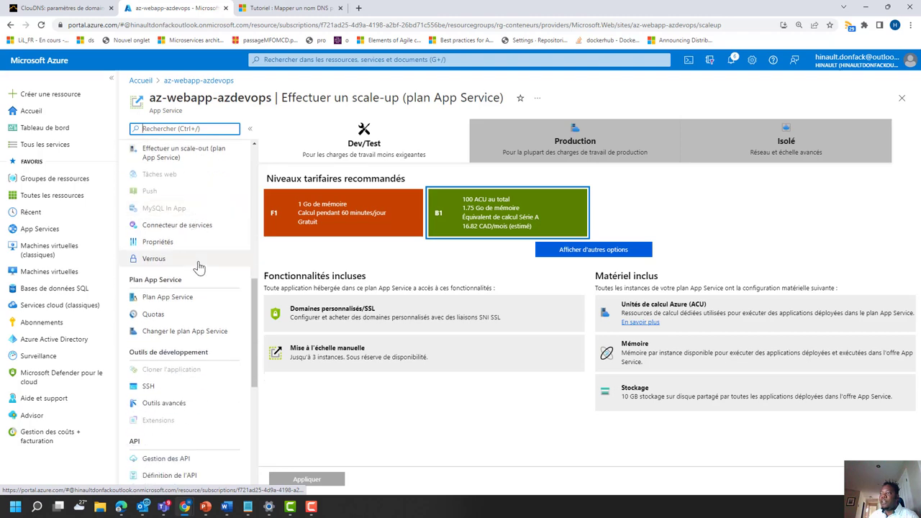
scroll(203, 319, "up", 5)
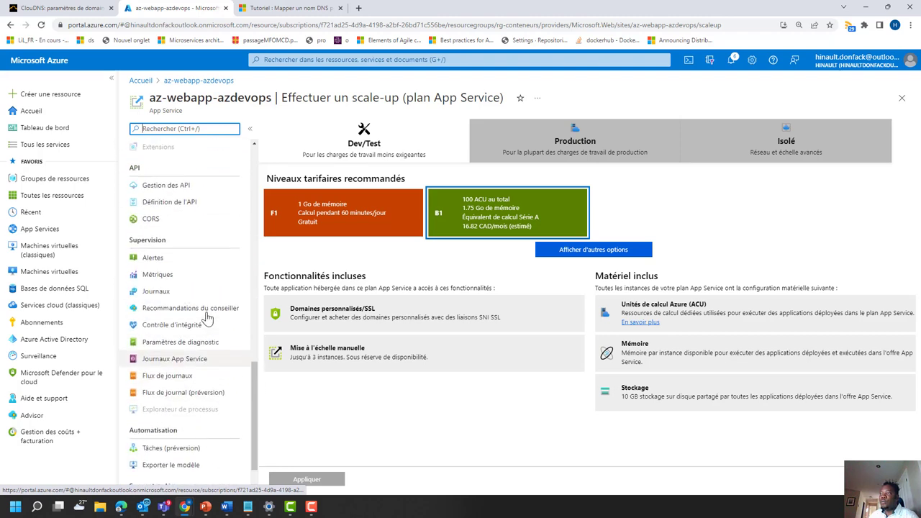
scroll(193, 284, "up", 1)
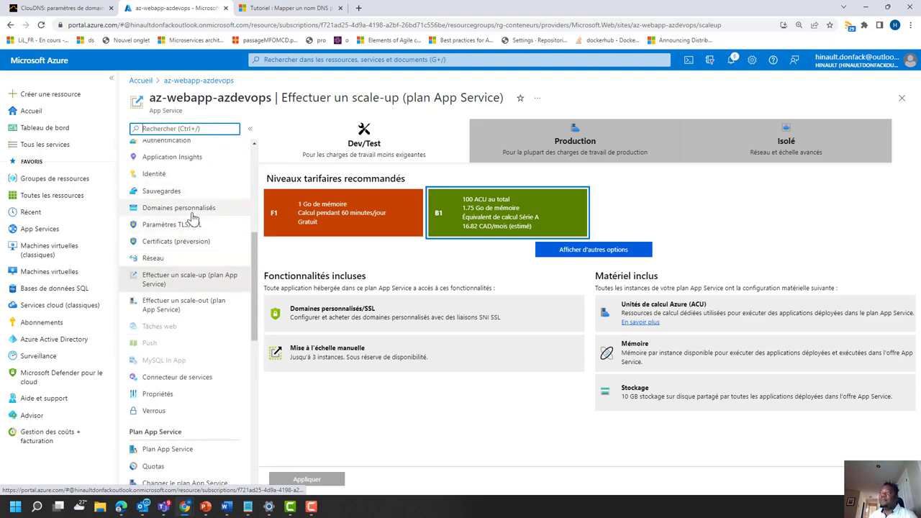
left_click(193, 210)
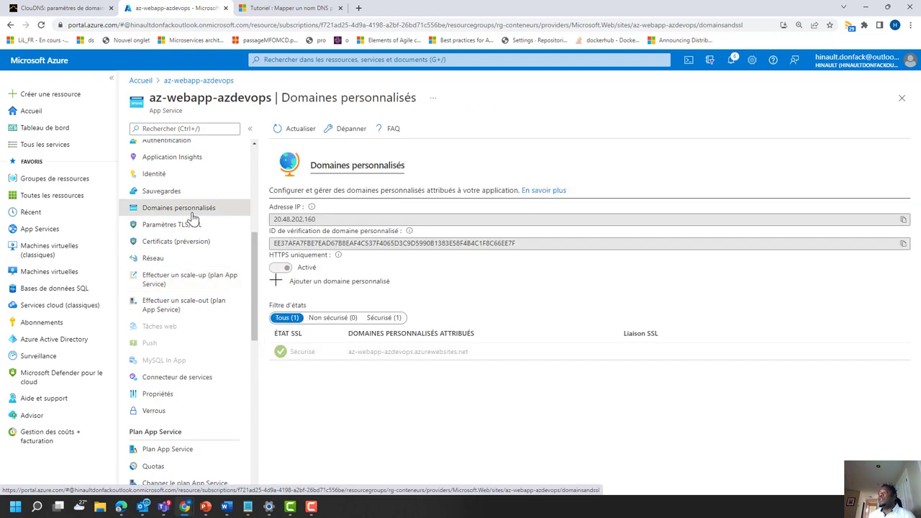
Copy the web app's IP address from the custom domains page.
left_click(338, 263)
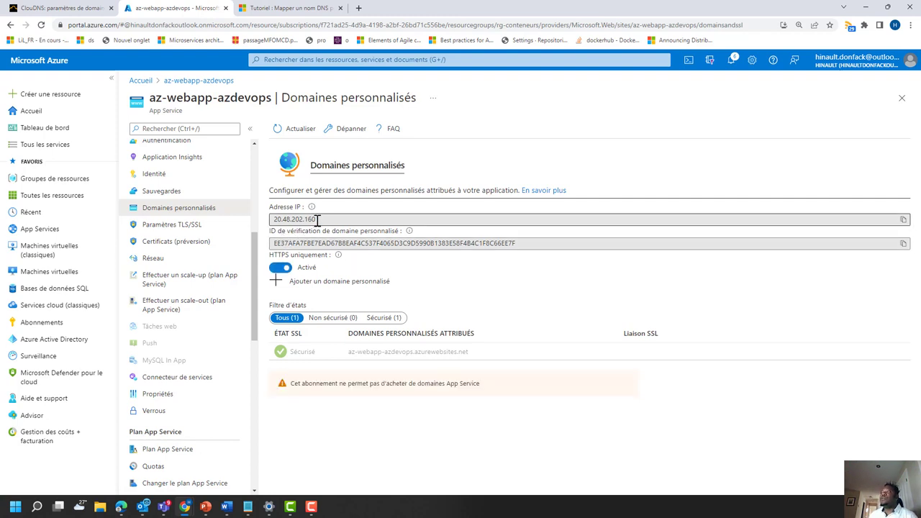
left_click_drag(319, 220, 280, 218)
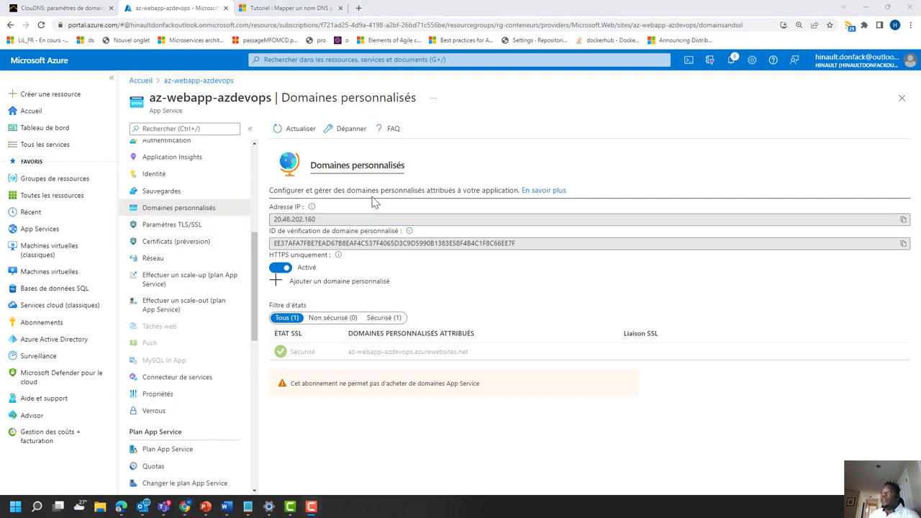
left_click(346, 219)
left_click(346, 219)
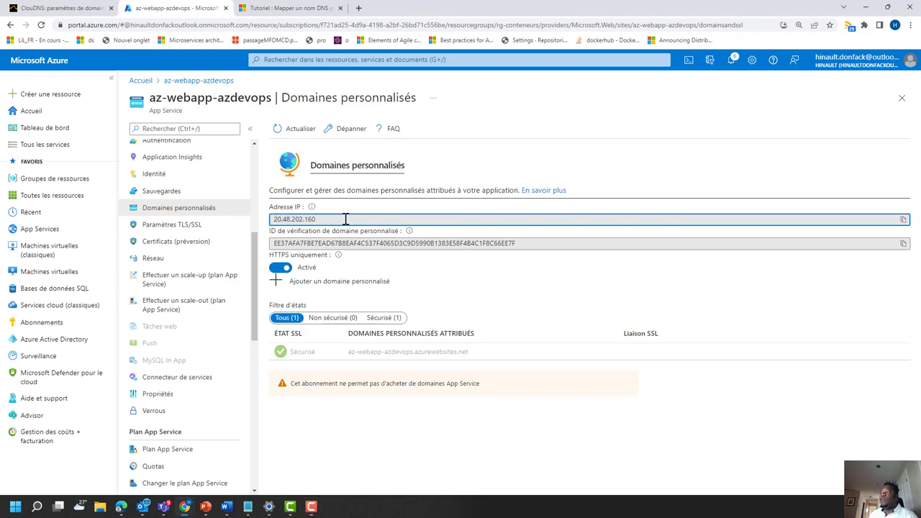
left_click_drag(313, 219, 281, 218)
right_click(277, 218)
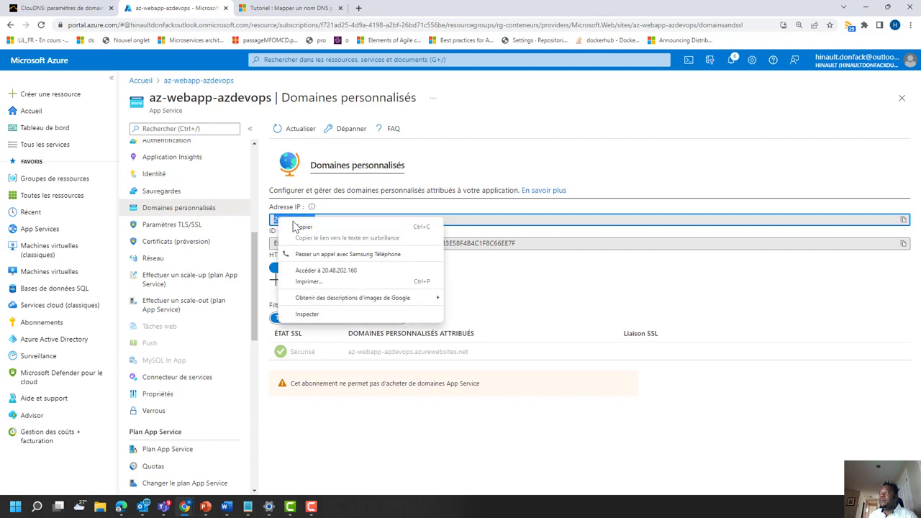
left_click(302, 227)
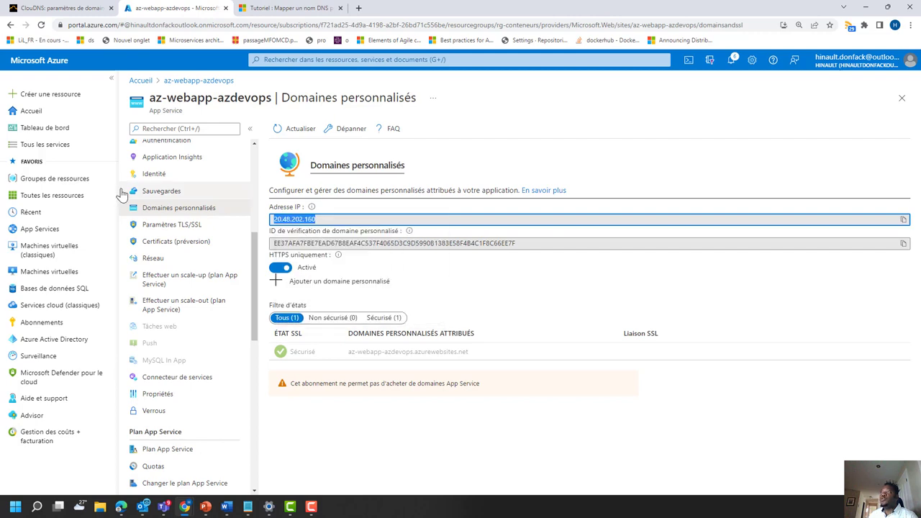
Switch to ClouDNS and start a new DNS record of type A pointing to the copied IP address 20.48.202.160.
left_click(68, 9)
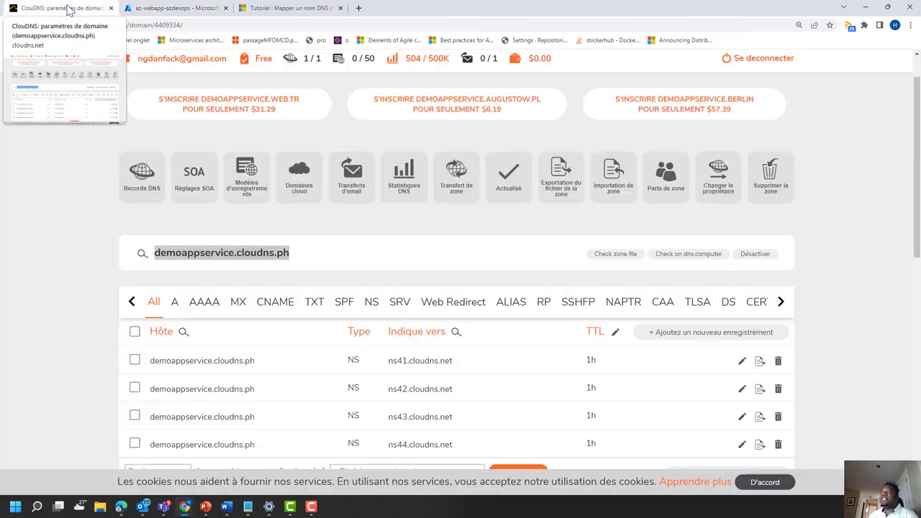
scroll(558, 223, "down", 3)
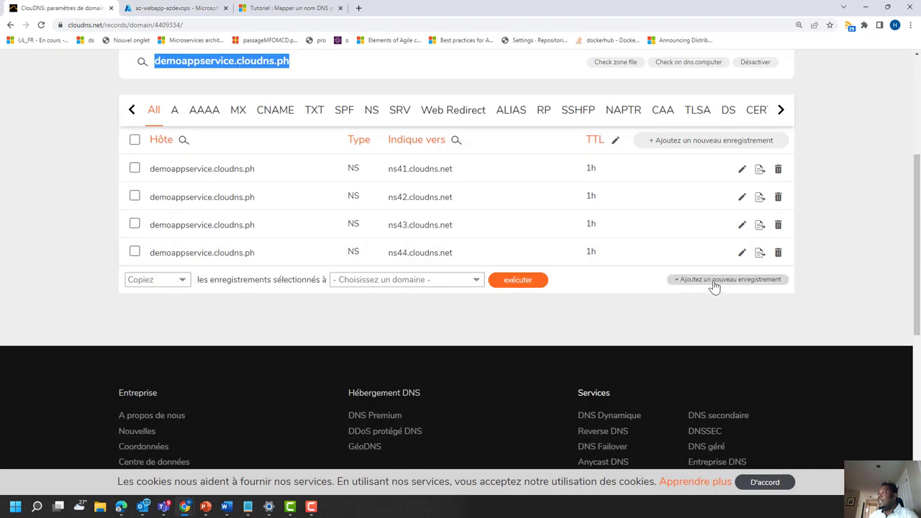
left_click(714, 280)
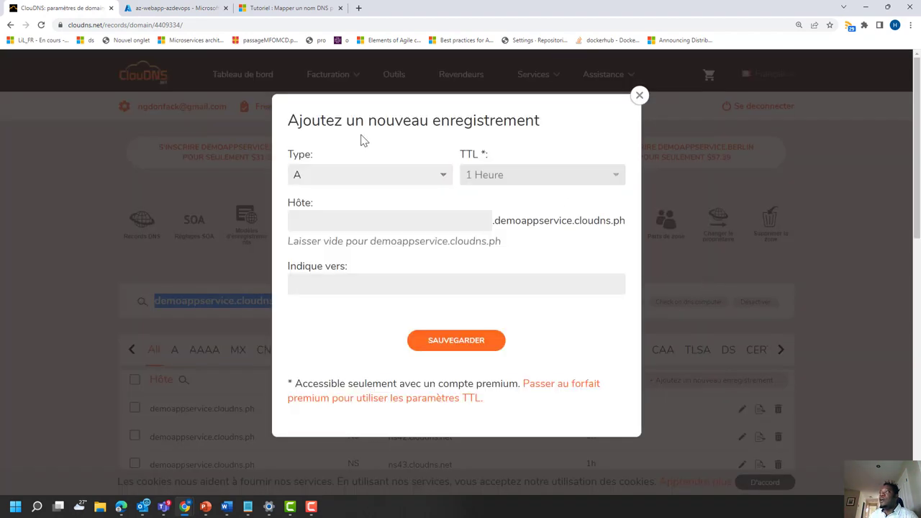
left_click(374, 172)
left_click(347, 194)
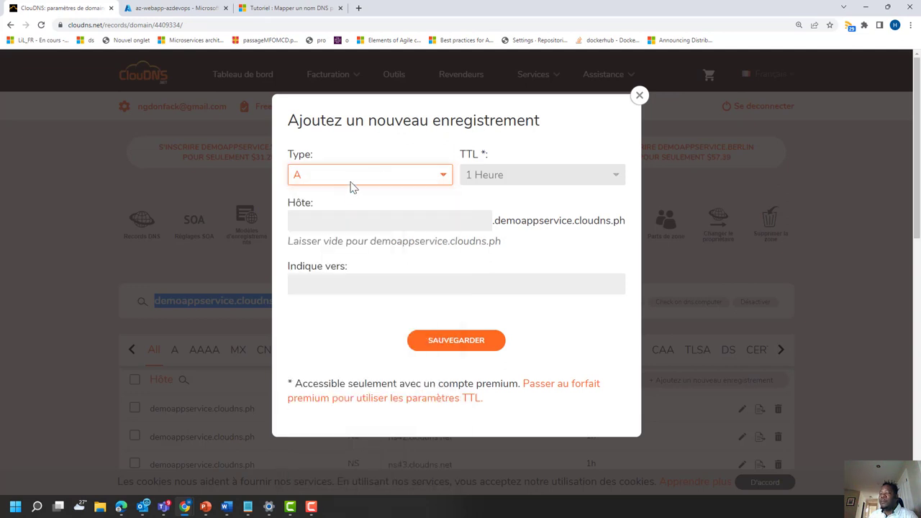
left_click(383, 225)
left_click(417, 288)
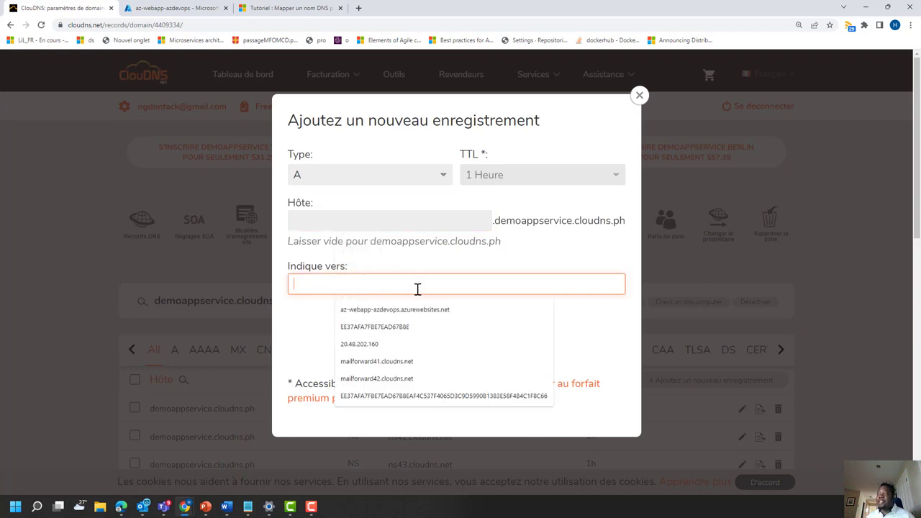
key("ctrl+v")
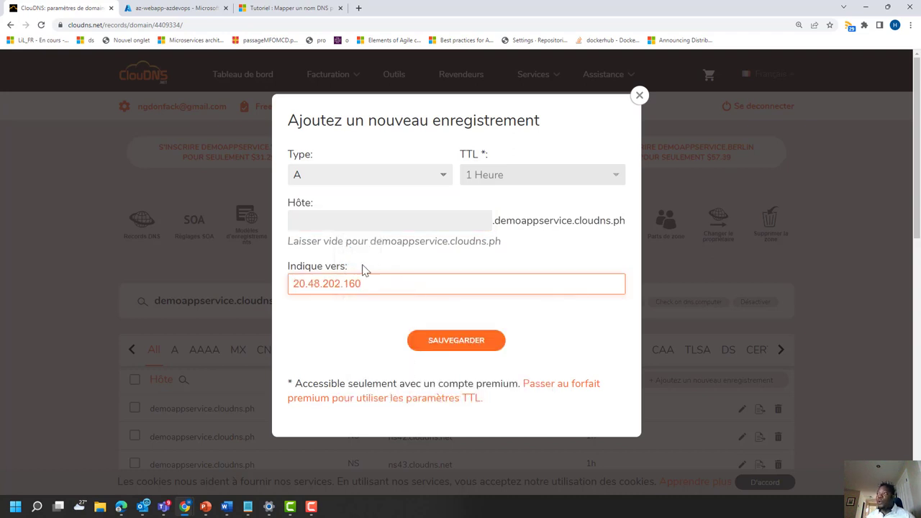
Set the A record's host to @ and save the record in the demoappservice.cloudns.ph zone.
left_click(343, 217)
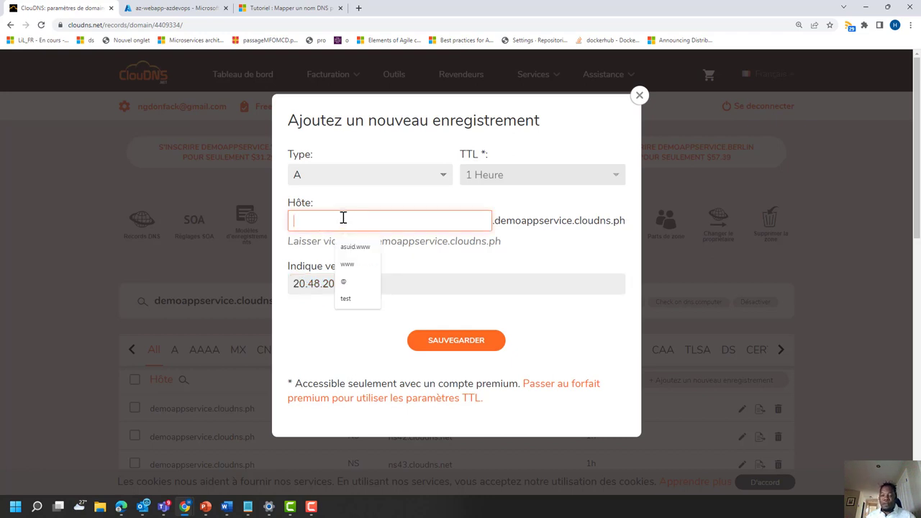
type("@")
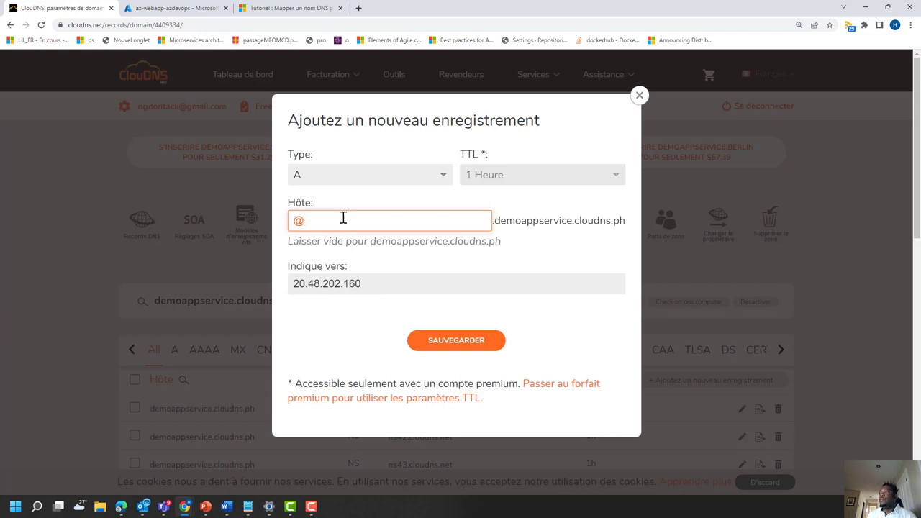
left_click(459, 342)
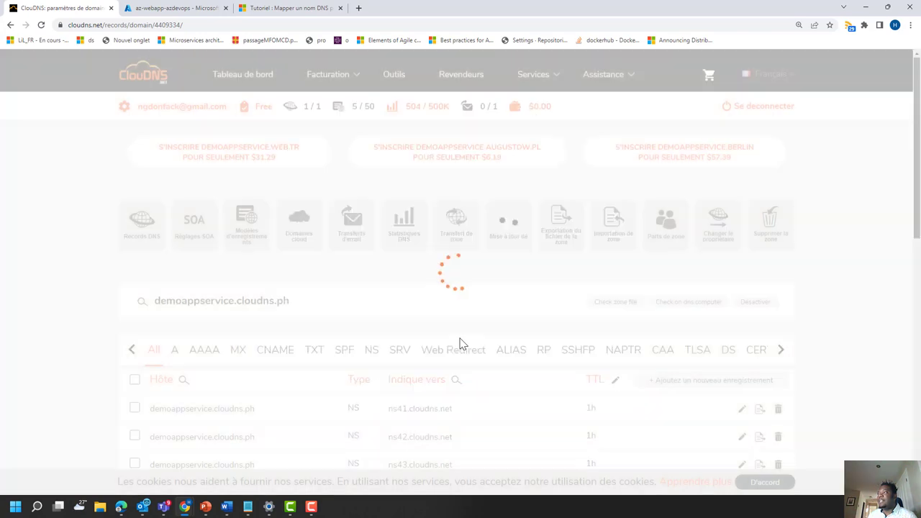
scroll(515, 219, "down", 1)
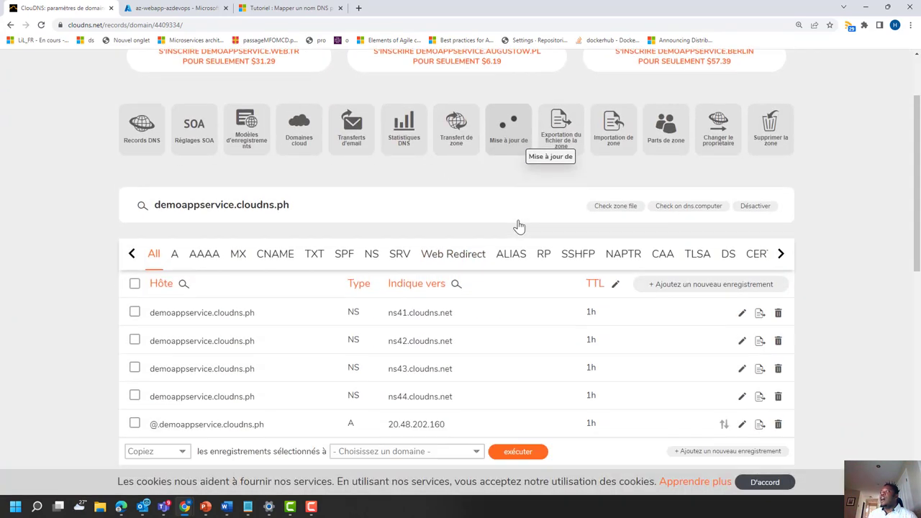
scroll(574, 227, "down", 1)
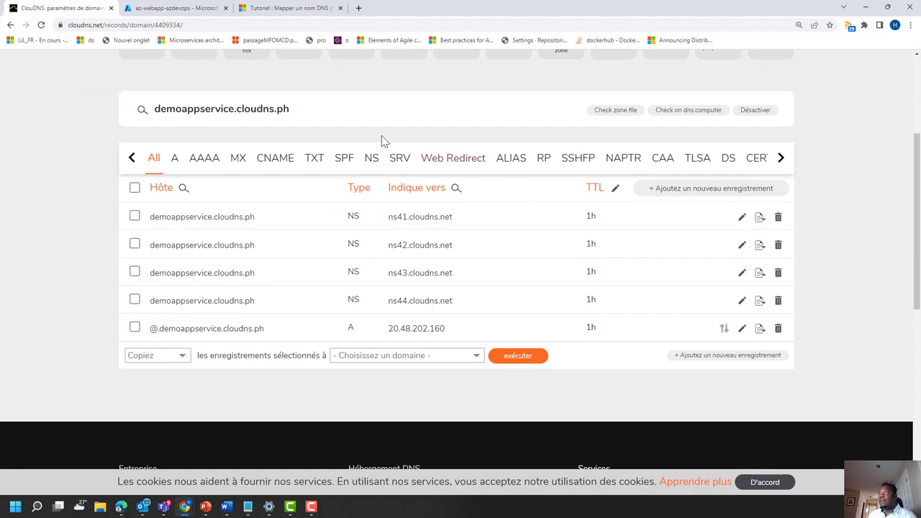
Switch to the Azure portal and copy the web app's custom domain verification ID.
left_click(178, 11)
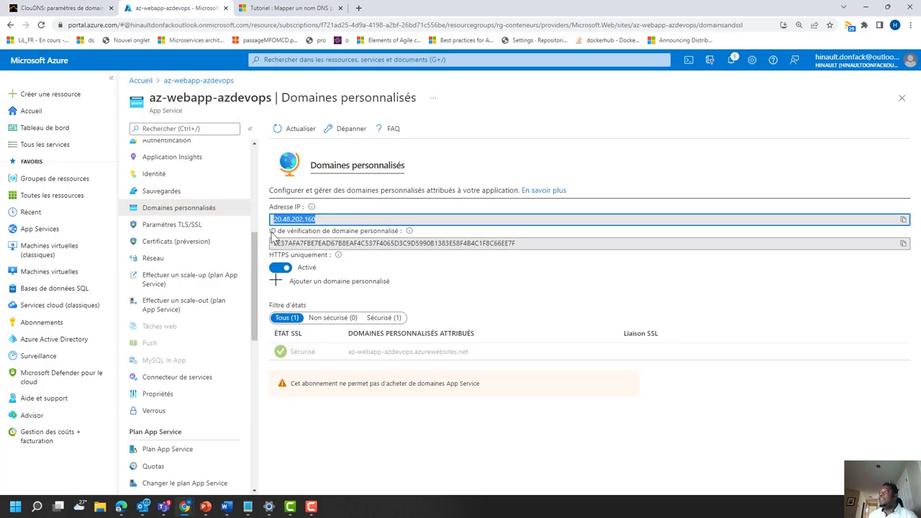
left_click_drag(271, 232, 400, 238)
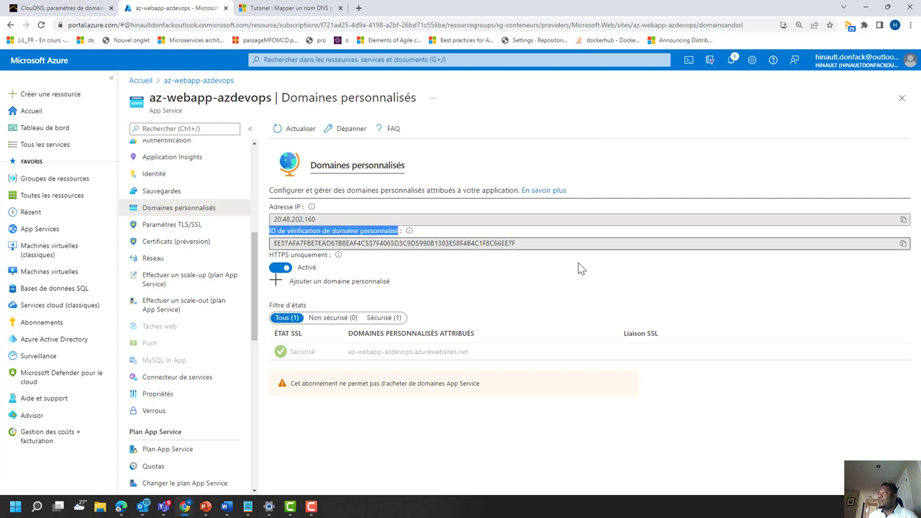
left_click(903, 244)
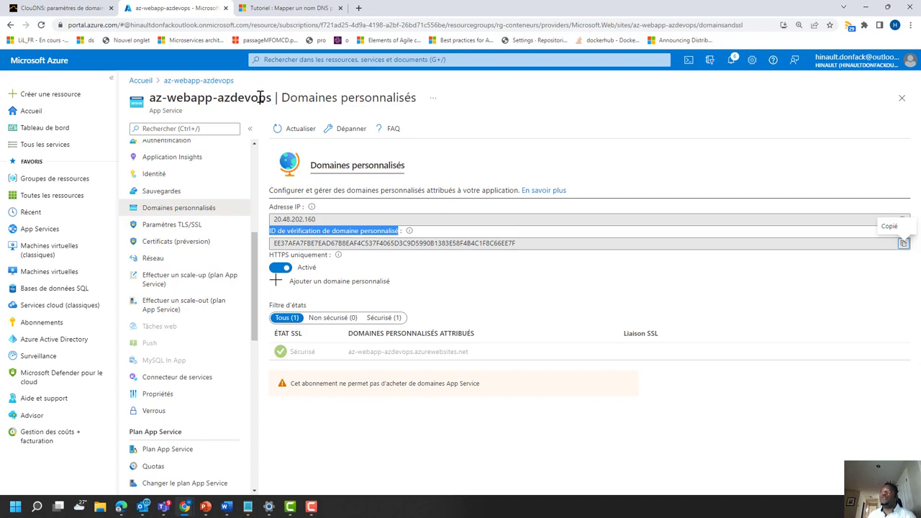
Switch to ClouDNS and add a TXT record with host asuid pointing to the copied domain verification ID.
left_click(60, 10)
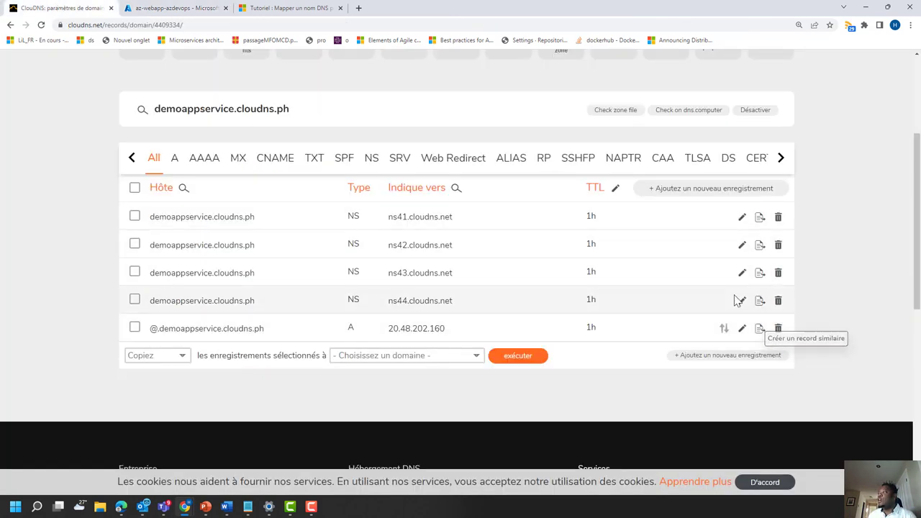
left_click(726, 356)
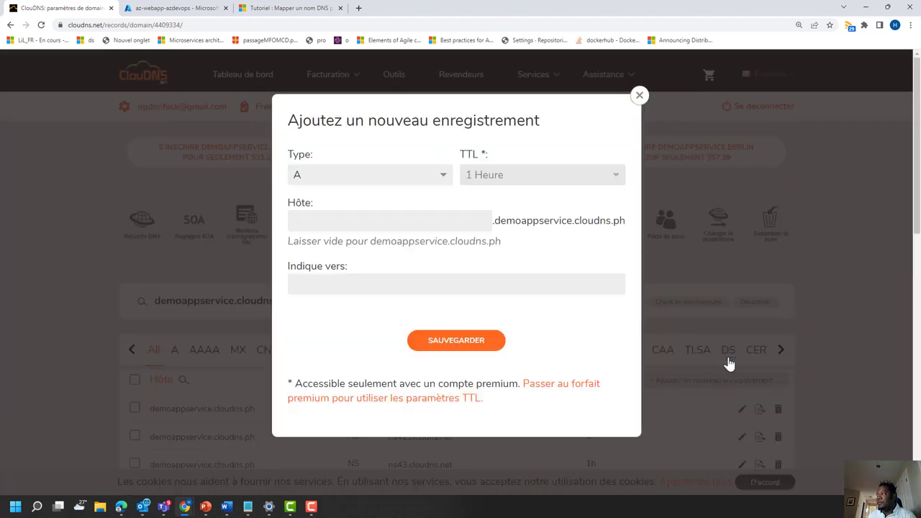
left_click(408, 178)
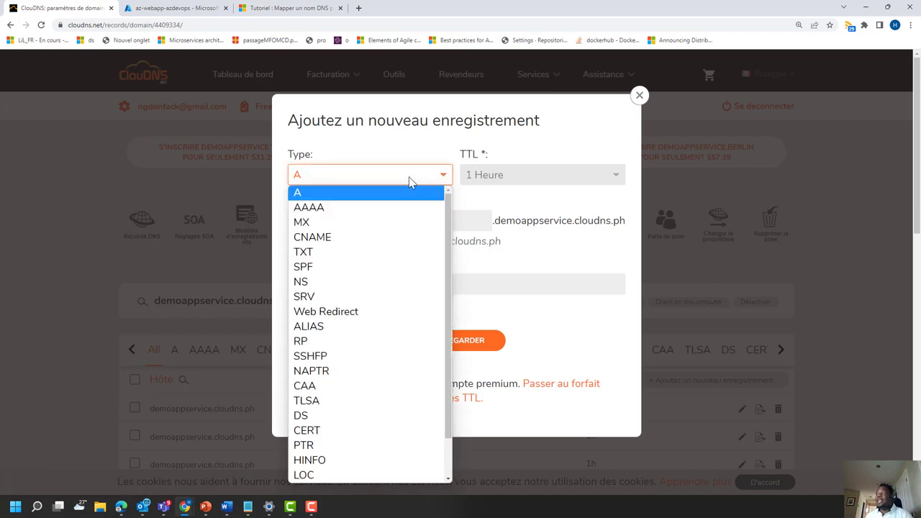
left_click(336, 253)
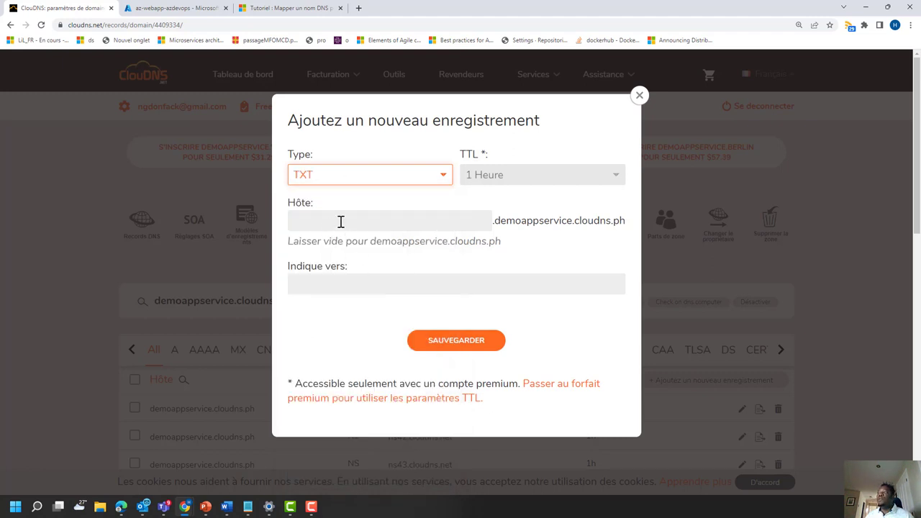
left_click(341, 222)
type("asuid")
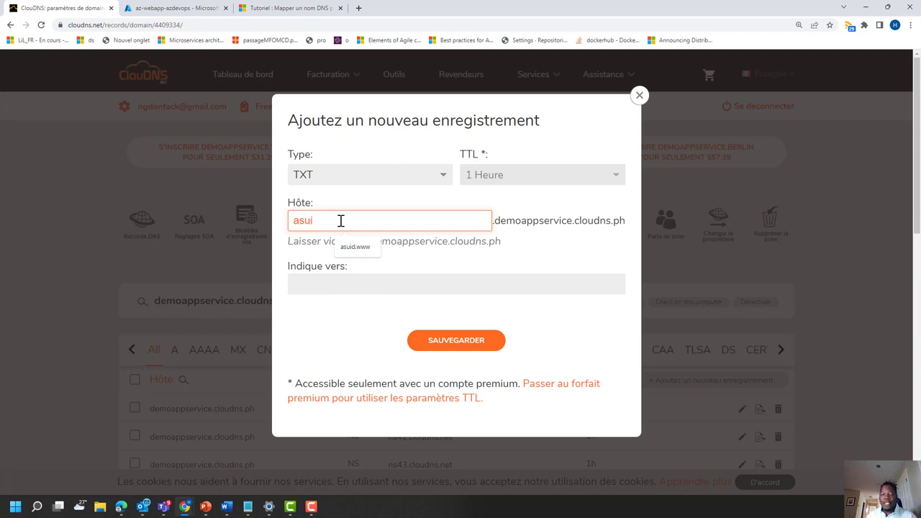
left_click(331, 286)
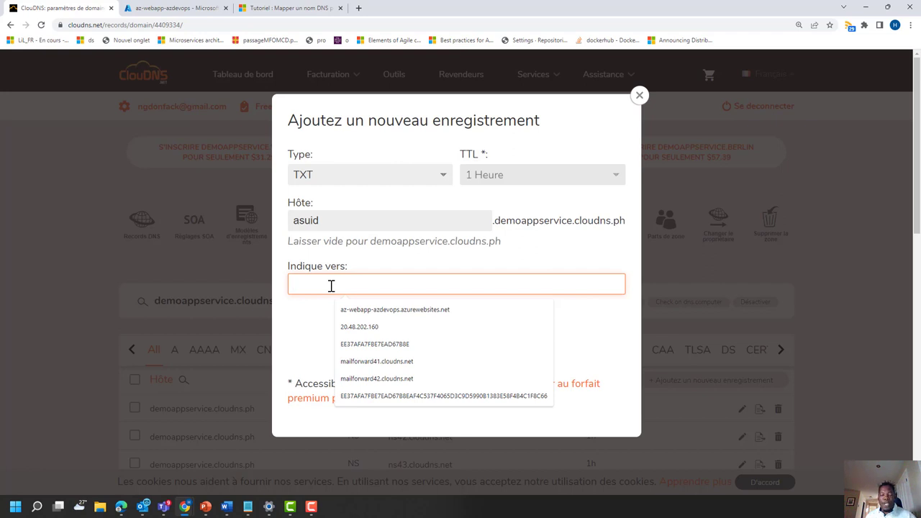
key("ctrl+v")
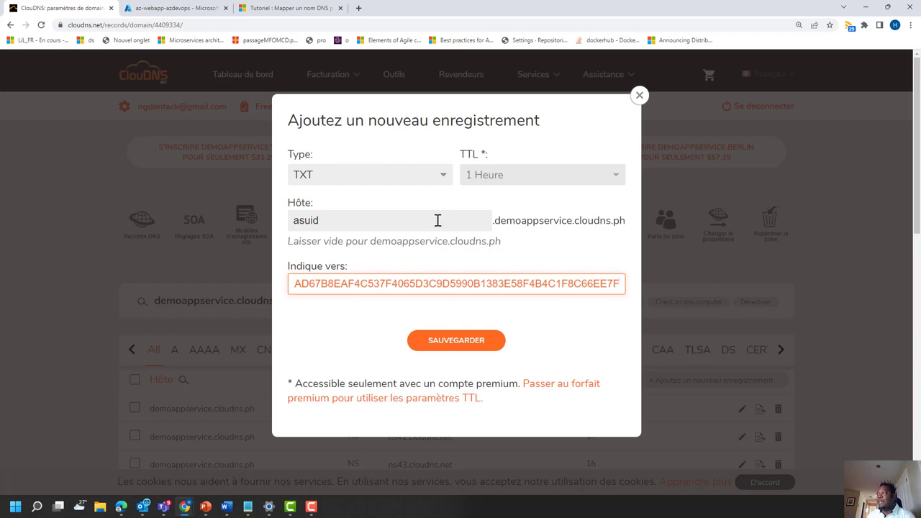
left_click(452, 346)
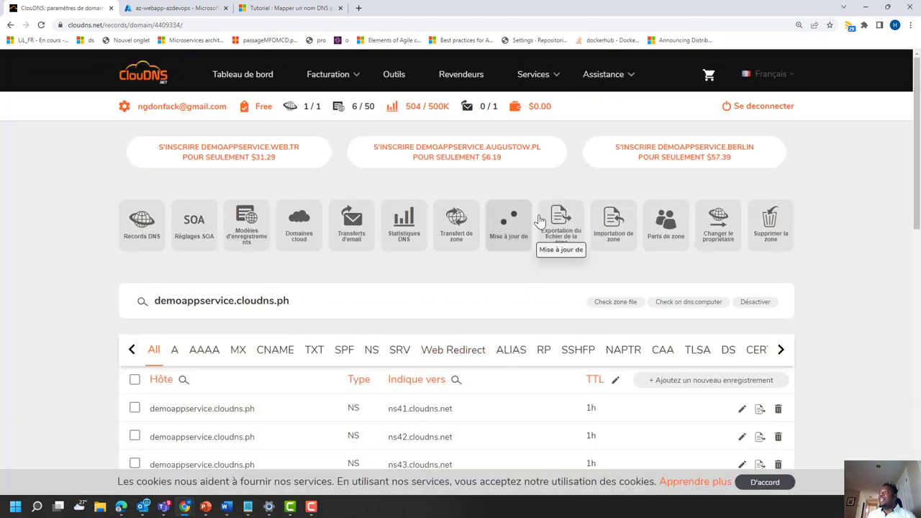
View the zone's server update status and copy the domain name demoappservice.cloudns.ph.
left_click(505, 221)
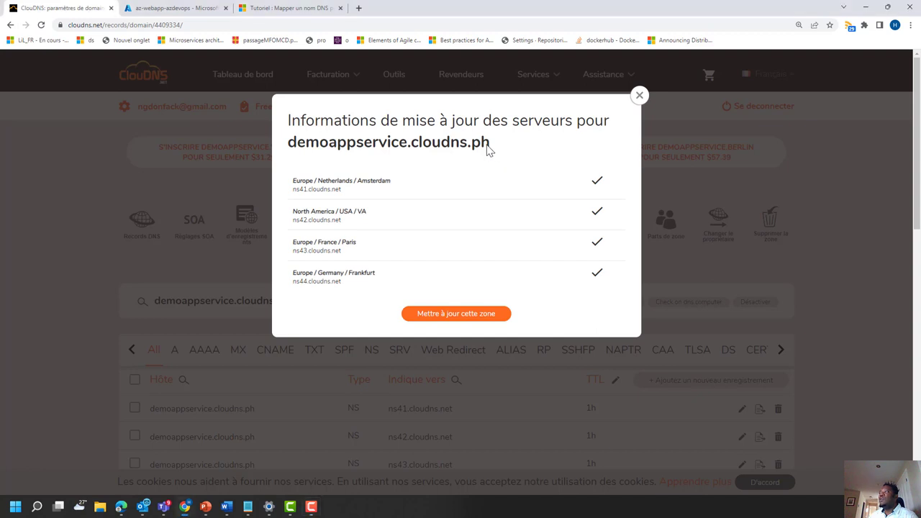
left_click_drag(487, 149, 291, 143)
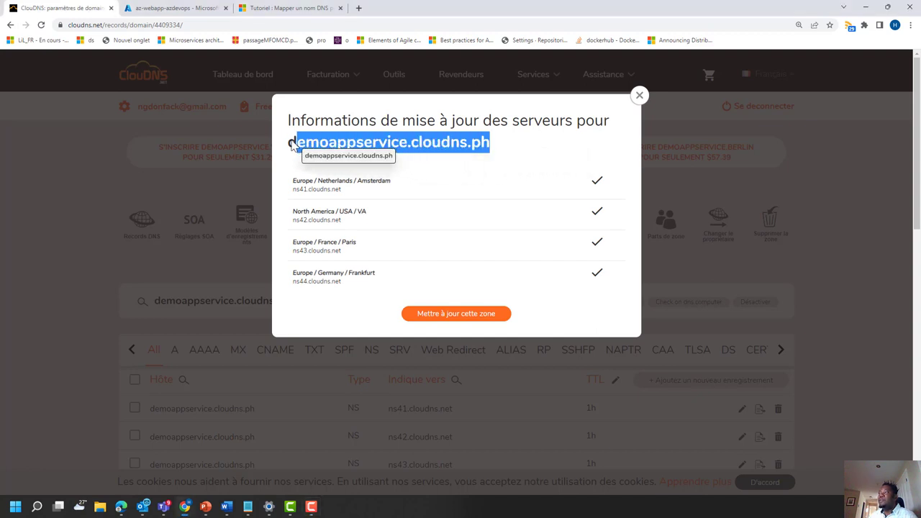
right_click(297, 144)
left_click(313, 148)
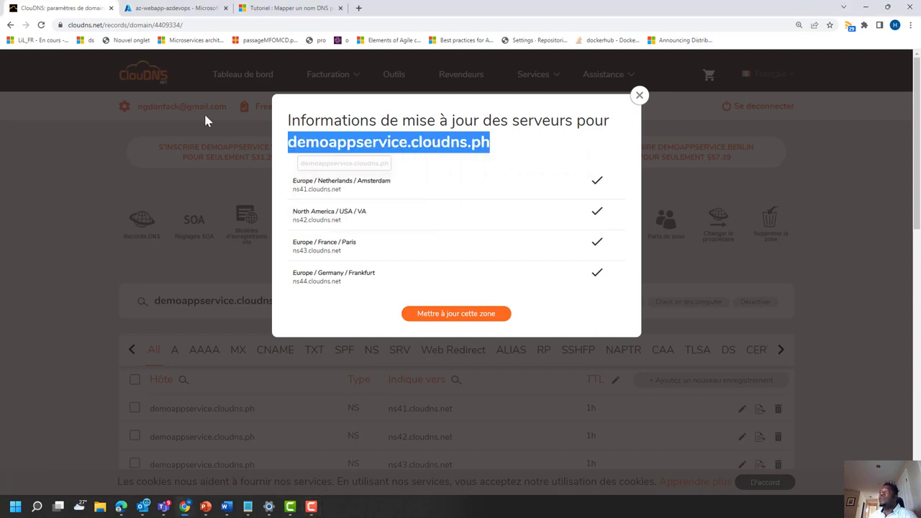
Switch to the Azure portal, validate and add demoappservice.cloudns.ph as the web app's custom domain, and check the notifications.
left_click(166, 9)
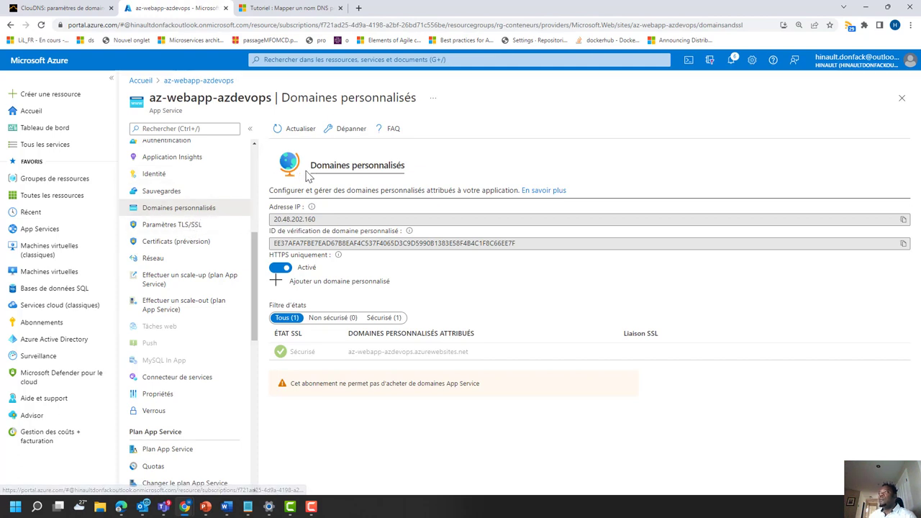
left_click(328, 285)
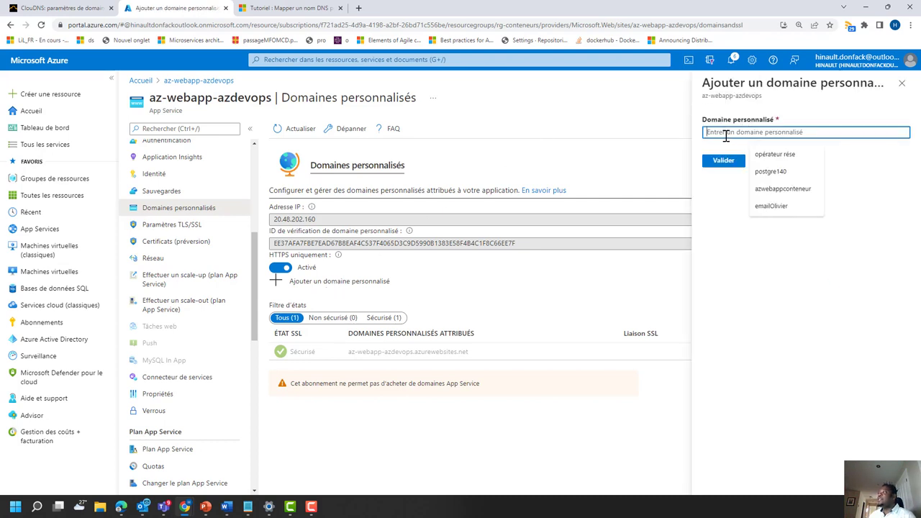
key("ctrl+v")
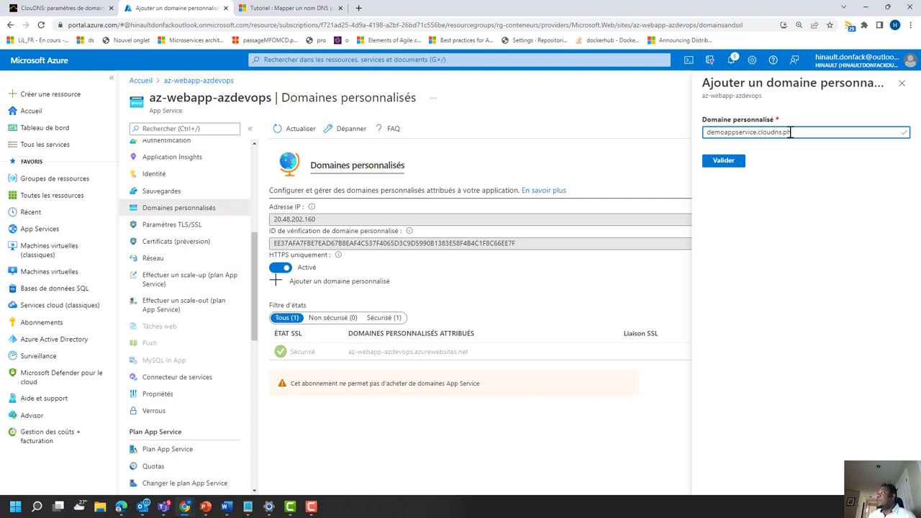
left_click(727, 163)
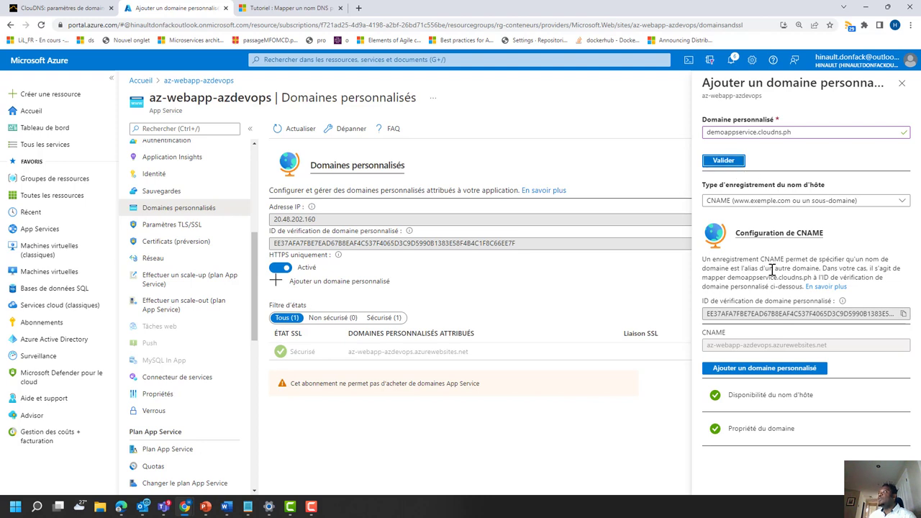
left_click(754, 375)
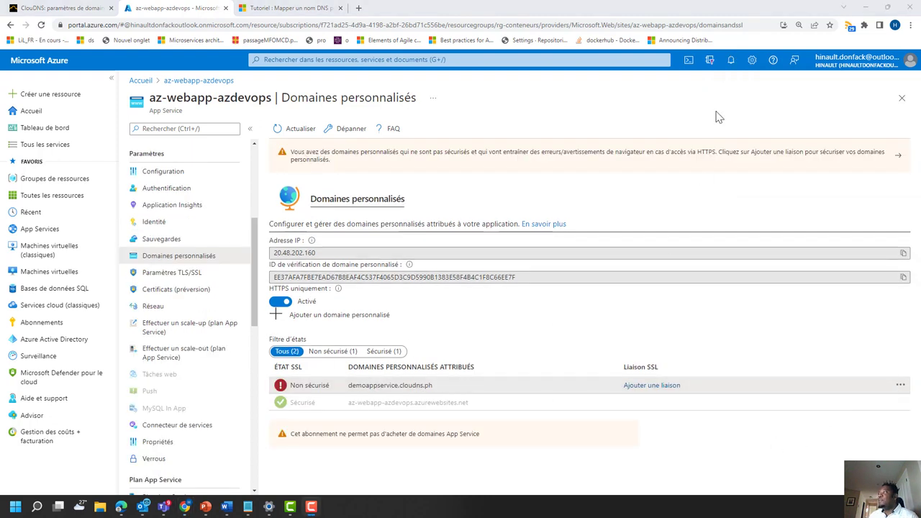
left_click(731, 62)
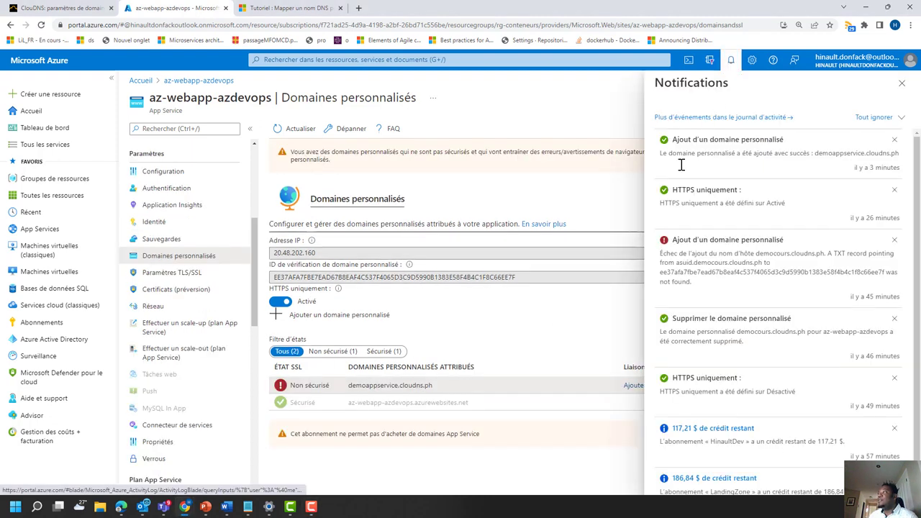
Load demoappservice.cloudns.ph in a new browser tab, dismiss the translation prompt and check the site and its address.
left_click(358, 8)
left_click(353, 25)
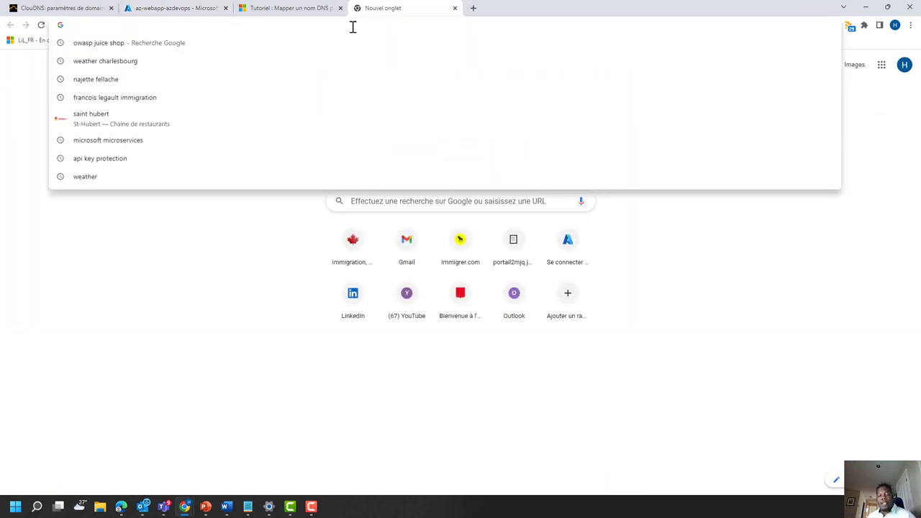
key("ctrl+v")
key("Return")
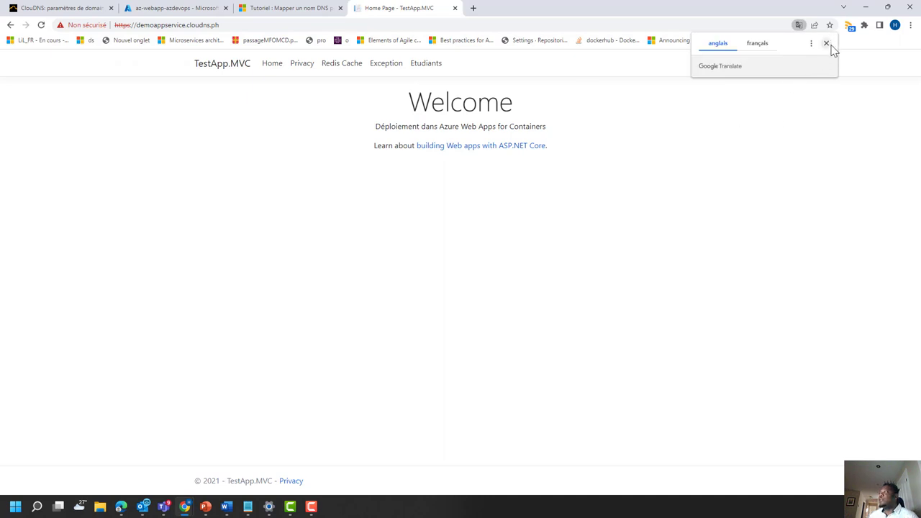
left_click(825, 43)
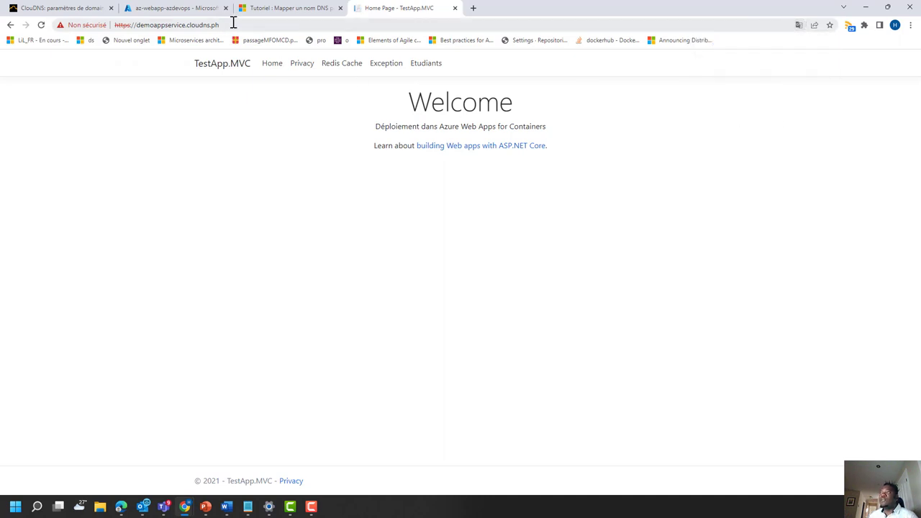
left_click_drag(220, 24, 110, 15)
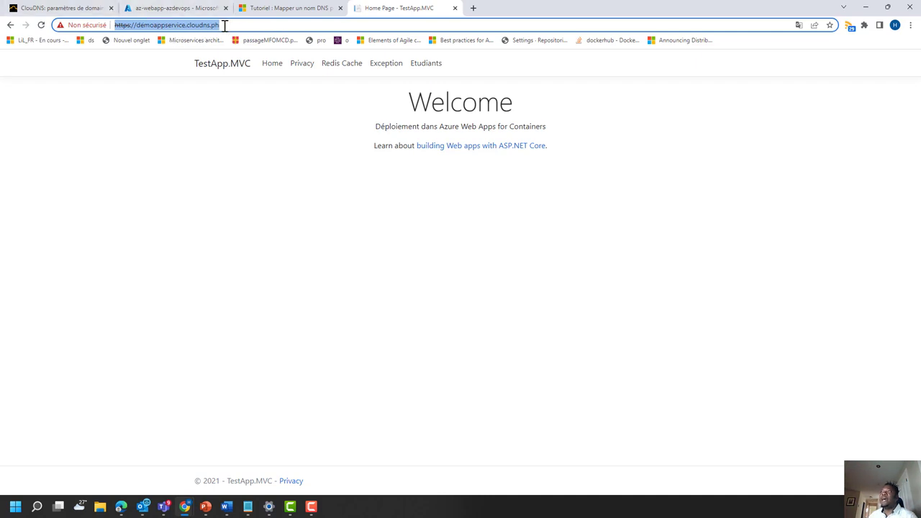
left_click_drag(226, 26, 115, 22)
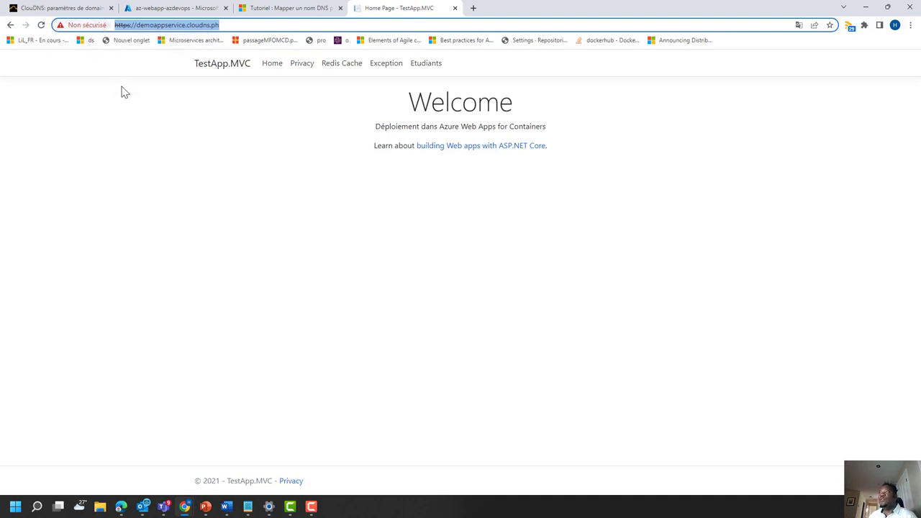
Return to the web app's custom domains page in the Azure portal and close the notifications.
left_click(185, 10)
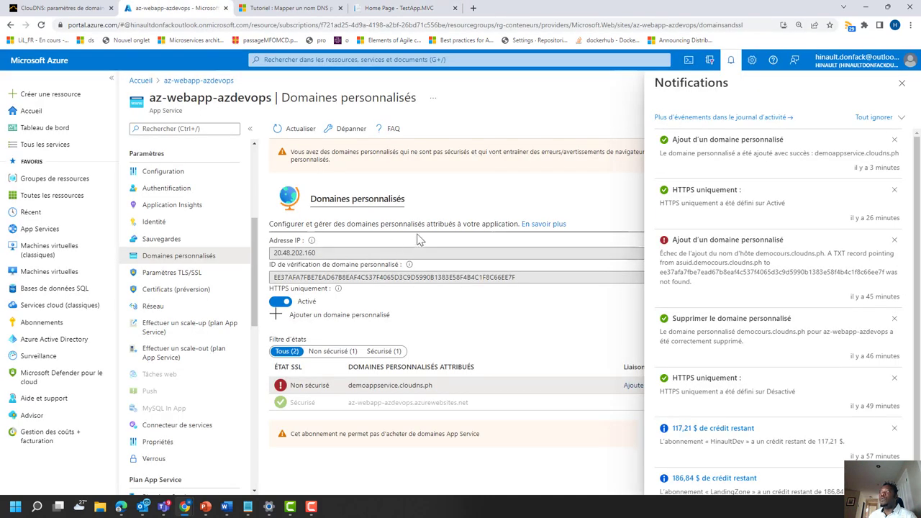
left_click(900, 84)
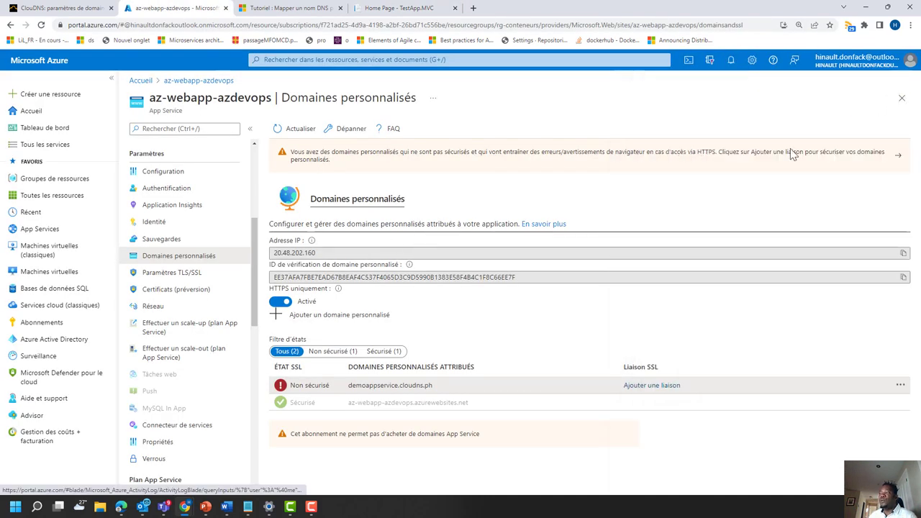